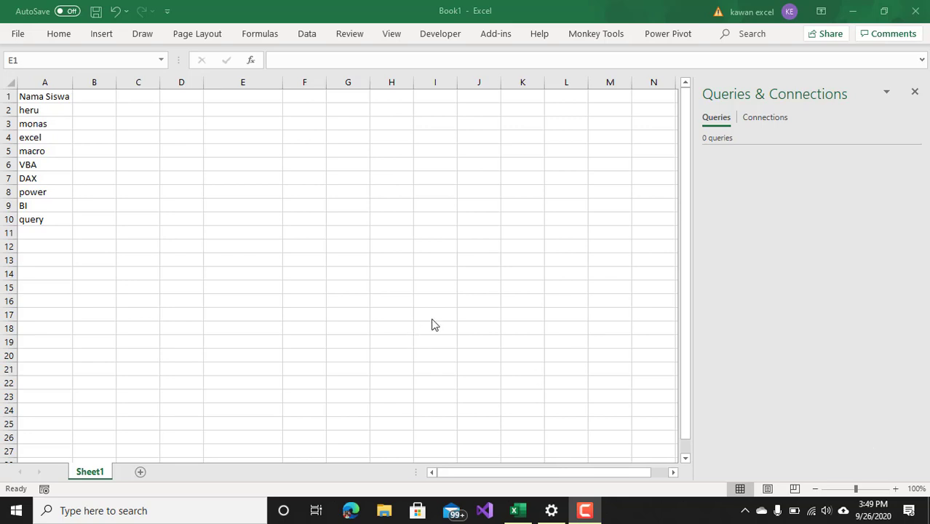
Step: Close the Queries & Connections pane to show the whole worksheet
left_click(558, 360)
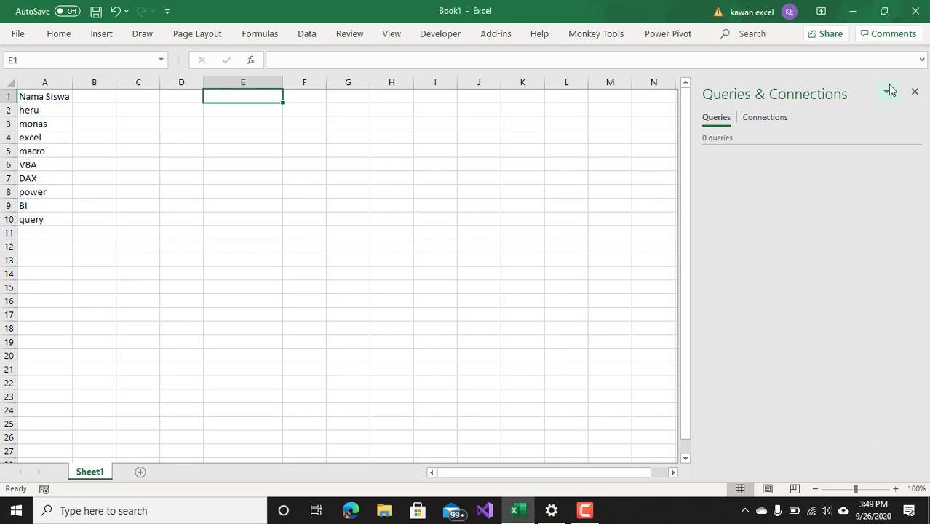
left_click(915, 91)
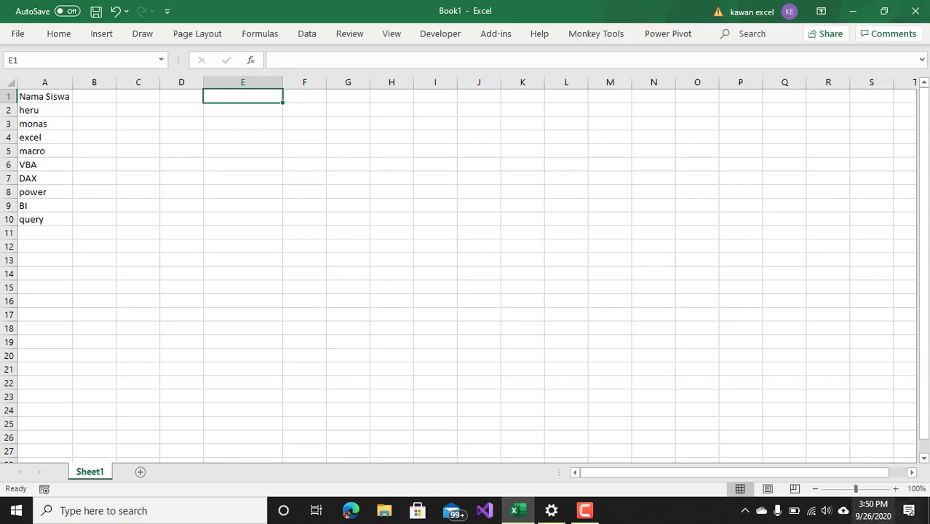
mouse_move(885, 517)
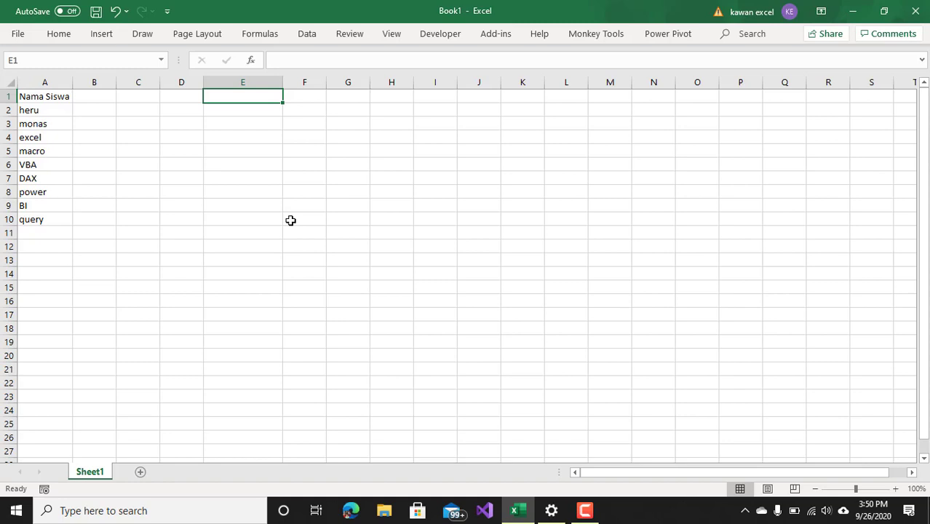
left_click(358, 197)
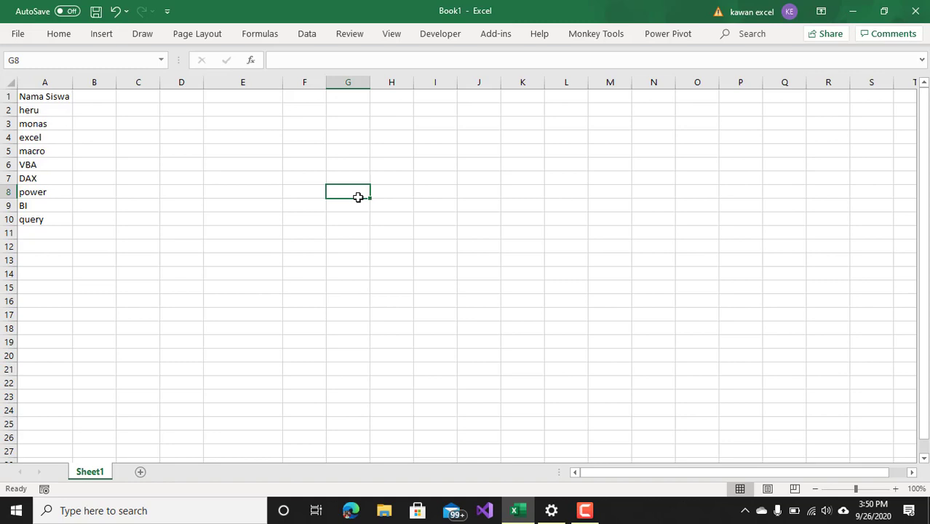
left_click(343, 141)
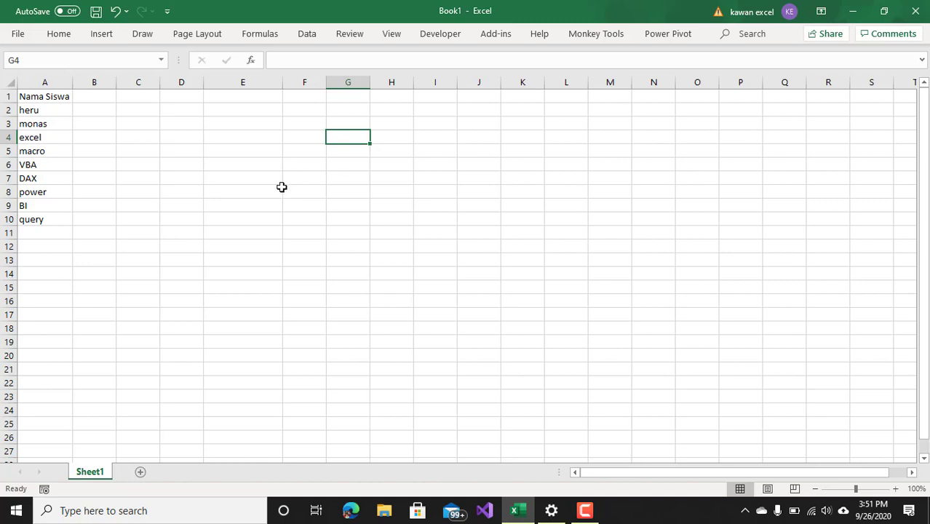
left_click(281, 188)
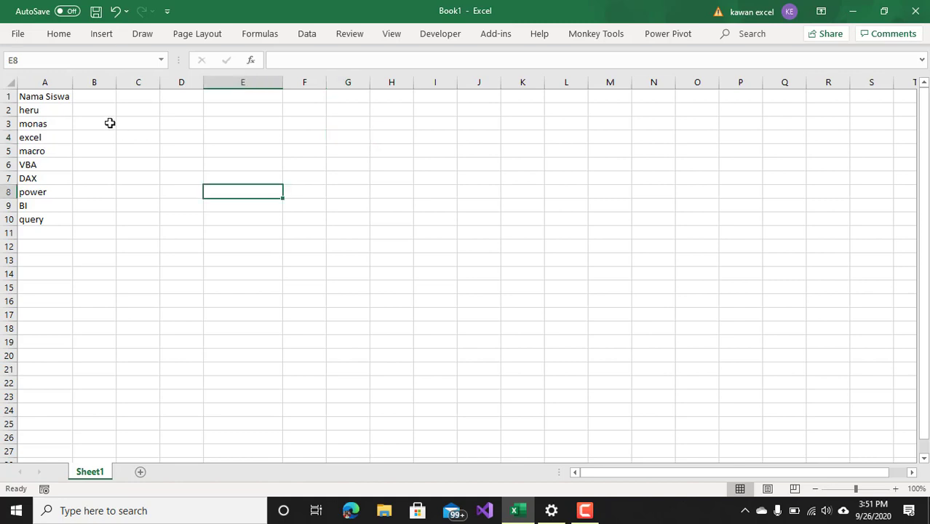
Step: Enter the header "Nama yang absen" in cell E1
left_click(259, 98)
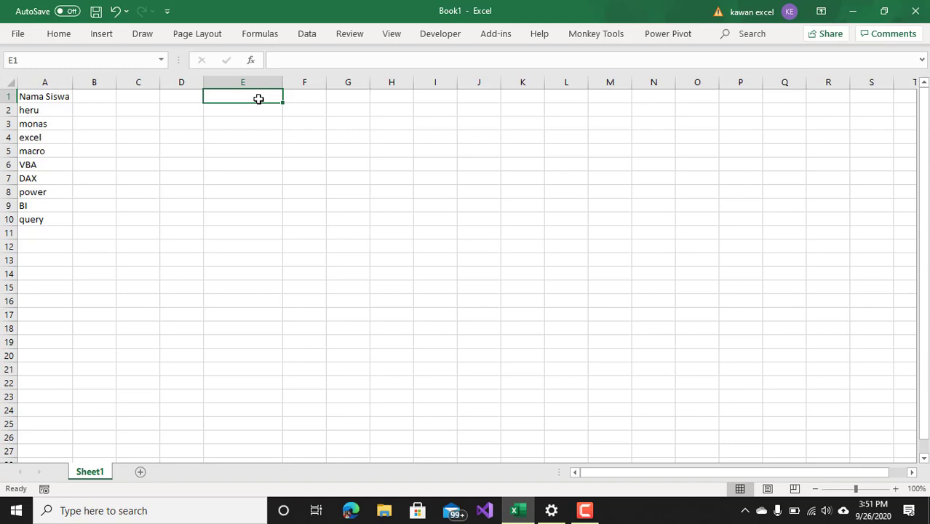
type("Nama")
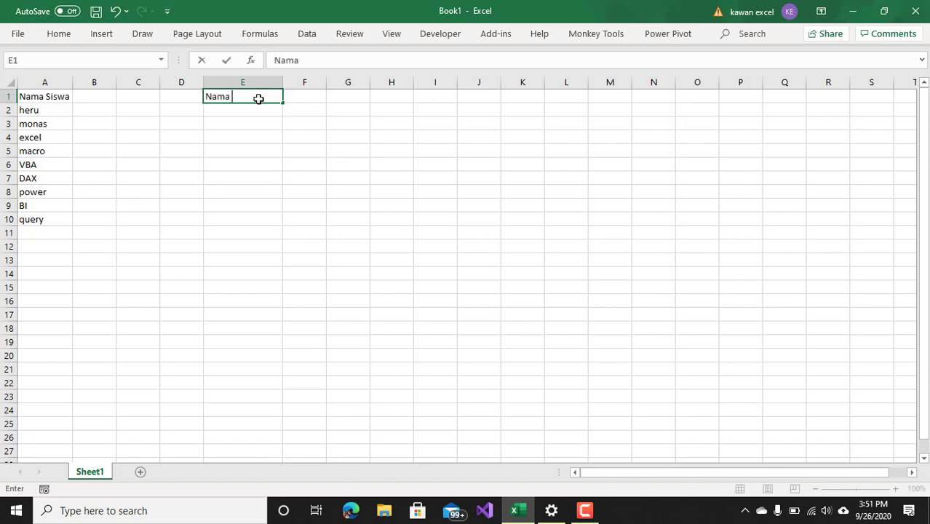
type(" yang absen")
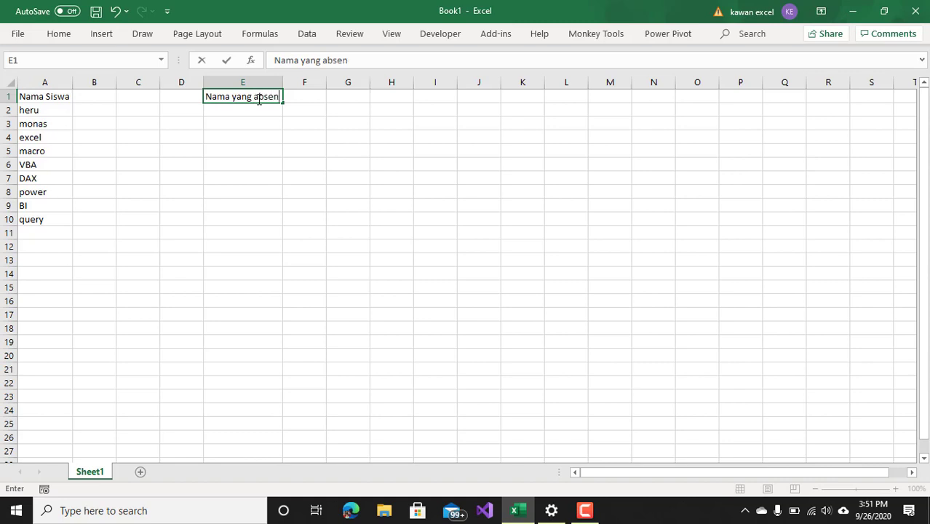
key("Return")
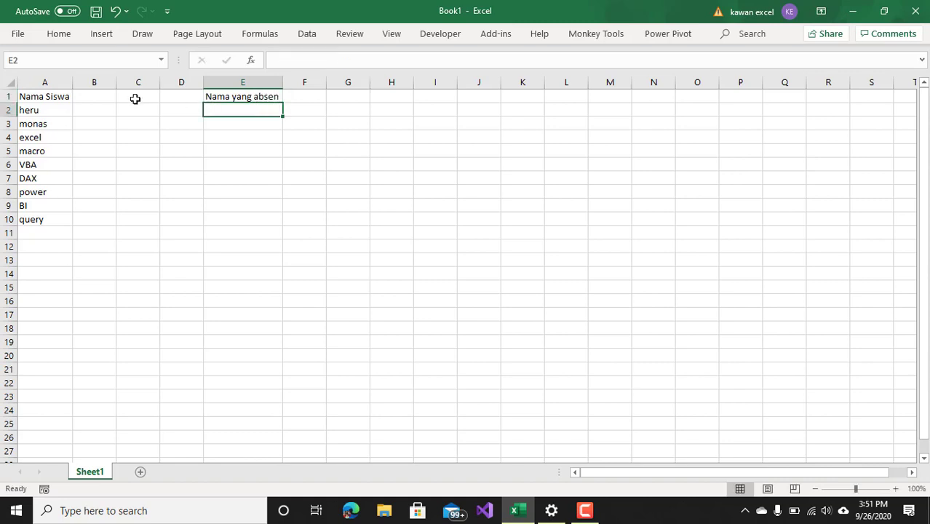
Step: Change the header in A1 to "Nama Pegawai" and autofit column A to its contents
left_click(62, 97)
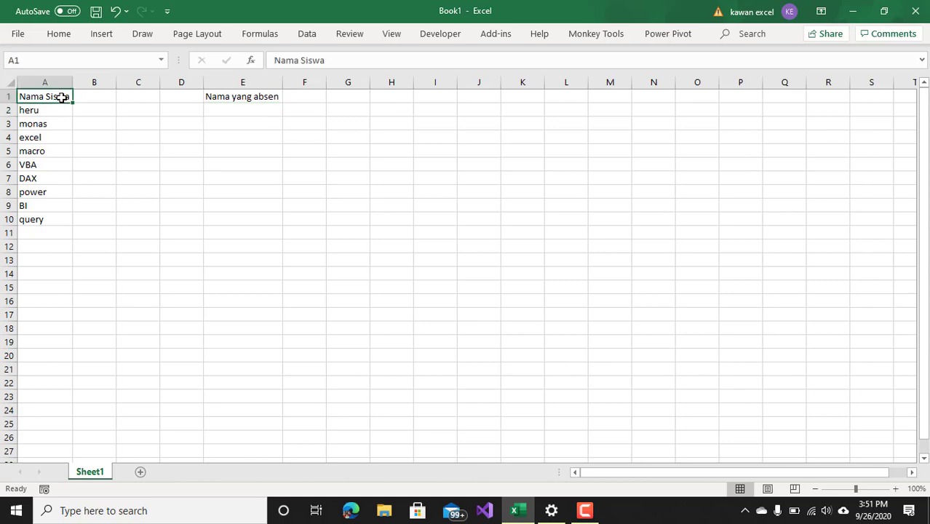
left_click(329, 61)
key("BackSpace")
key("BackSpace")
key("BackSpace")
key("BackSpace")
key("BackSpace")
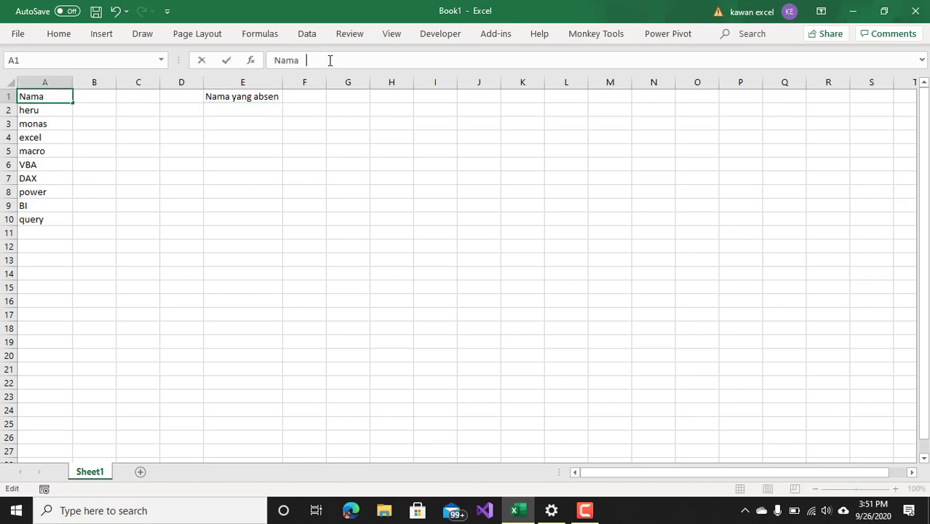
type("Pegawai")
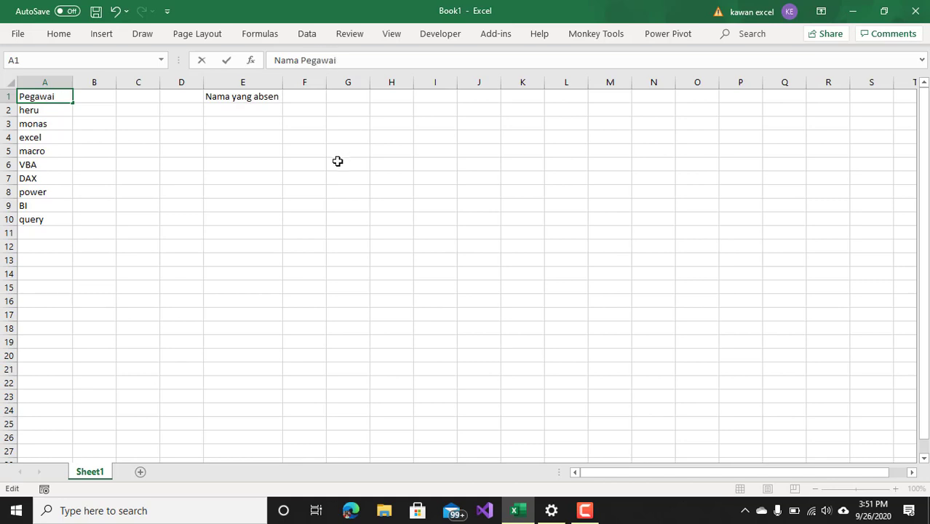
left_click(227, 172)
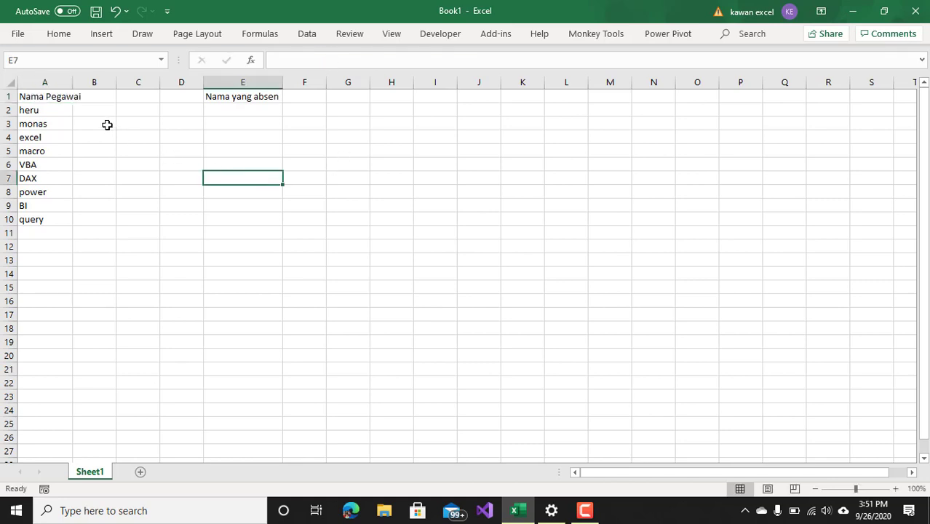
double_click(76, 83)
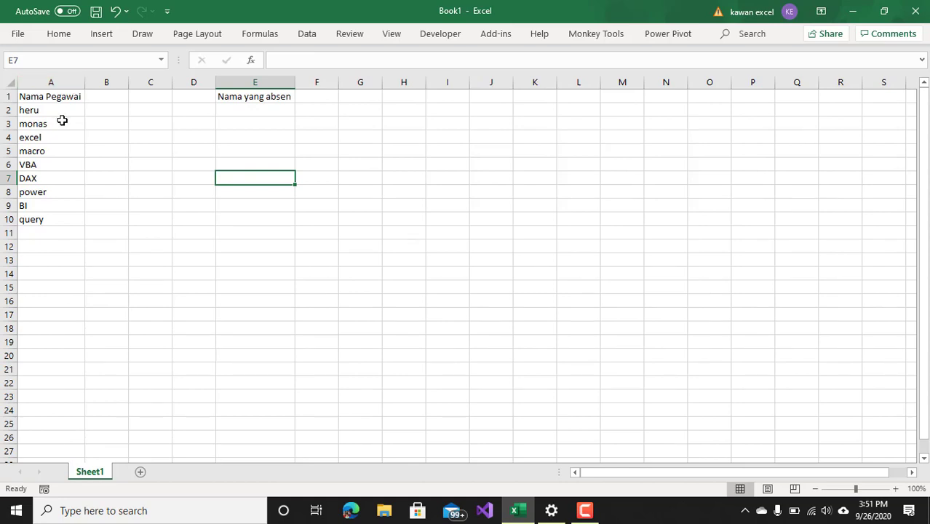
left_click(62, 115)
left_click_drag(61, 115, 59, 219)
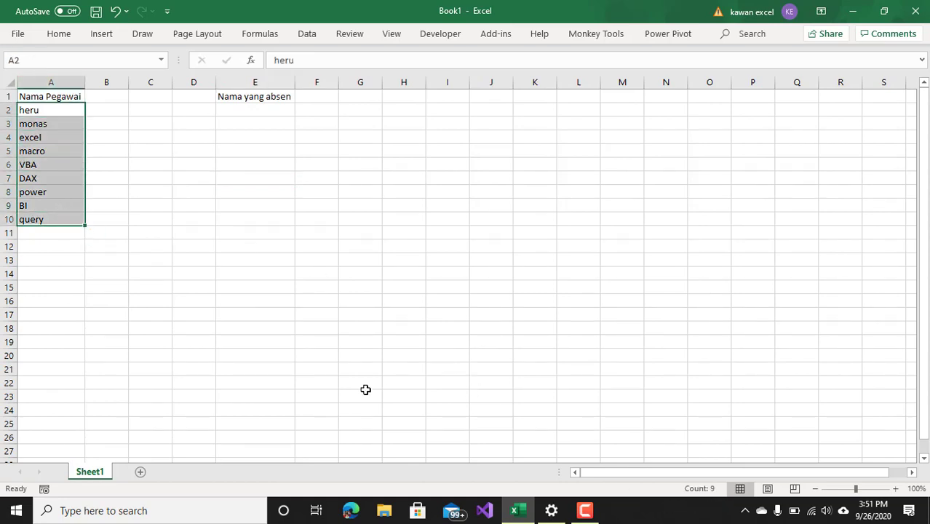
left_click(297, 191)
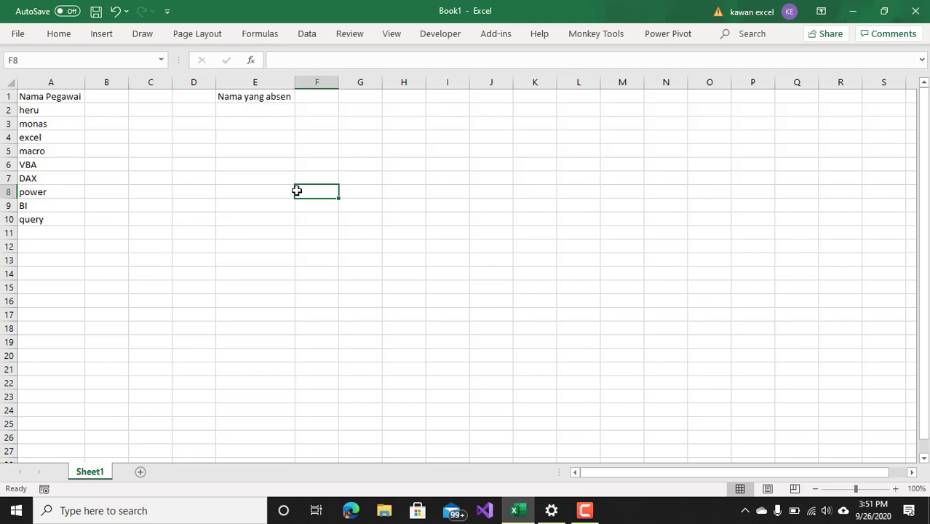
left_click(268, 152)
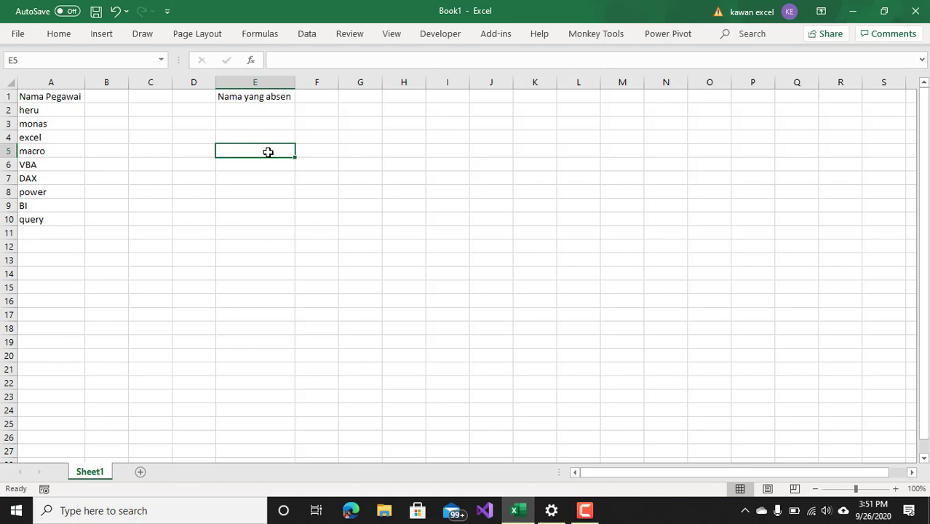
Step: Fill E2:E4 with three absentees from the list: the first employee's name, "macro" and "BI"
left_click(279, 109)
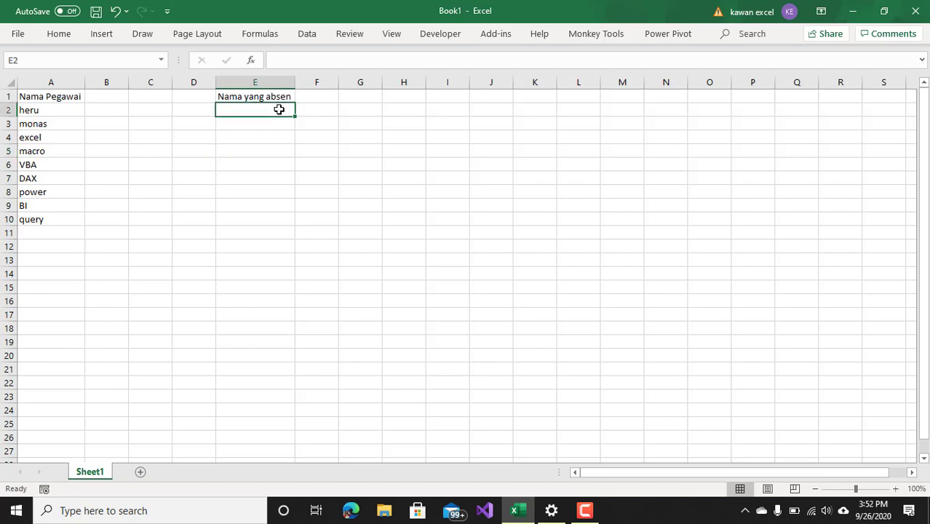
type("heru")
key("Return")
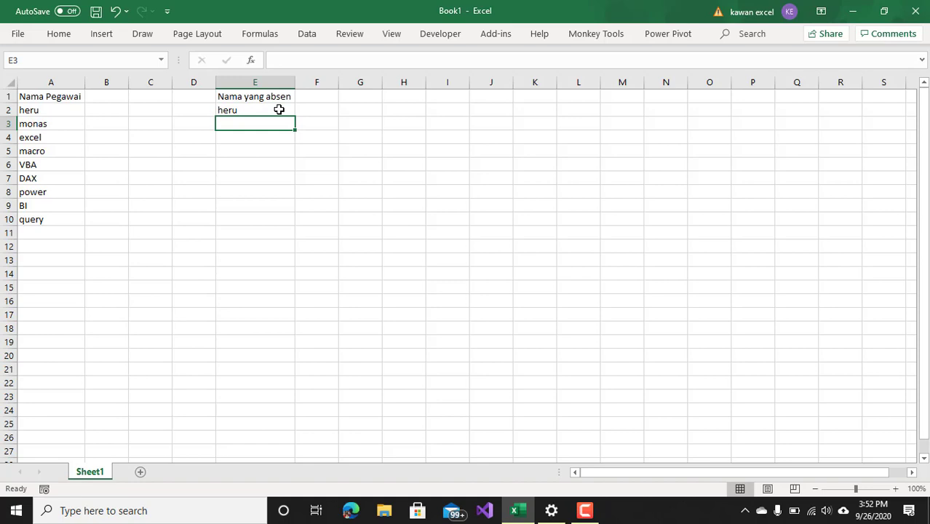
type("macro")
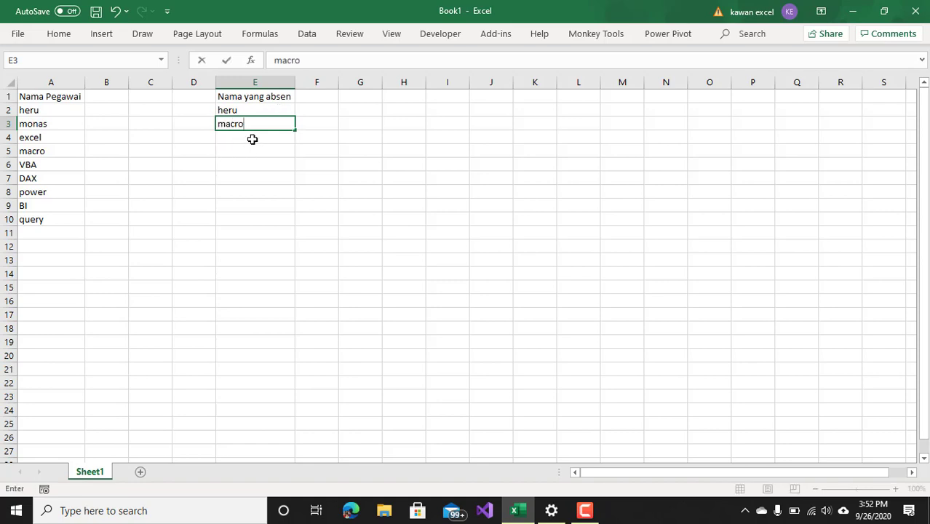
key("Return")
type("BI")
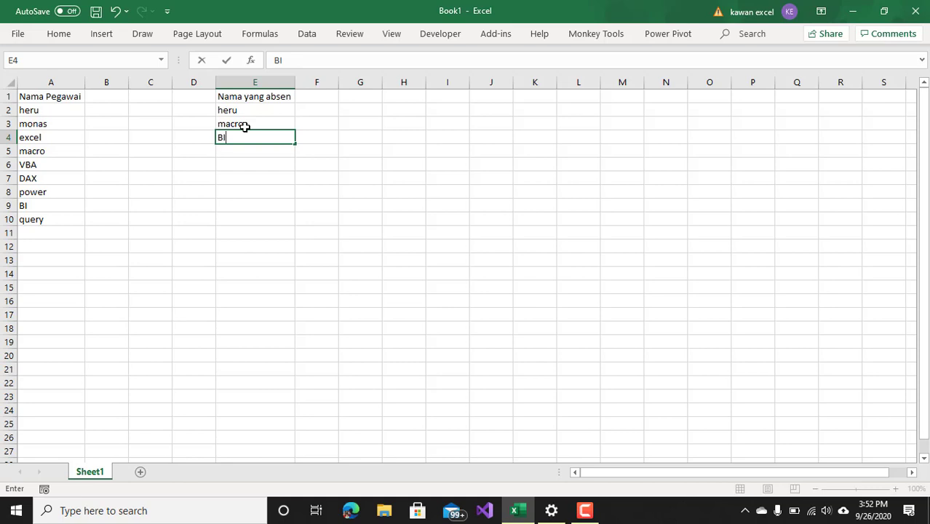
left_click(247, 164)
left_click_drag(71, 112, 67, 216)
left_click_drag(273, 107, 273, 136)
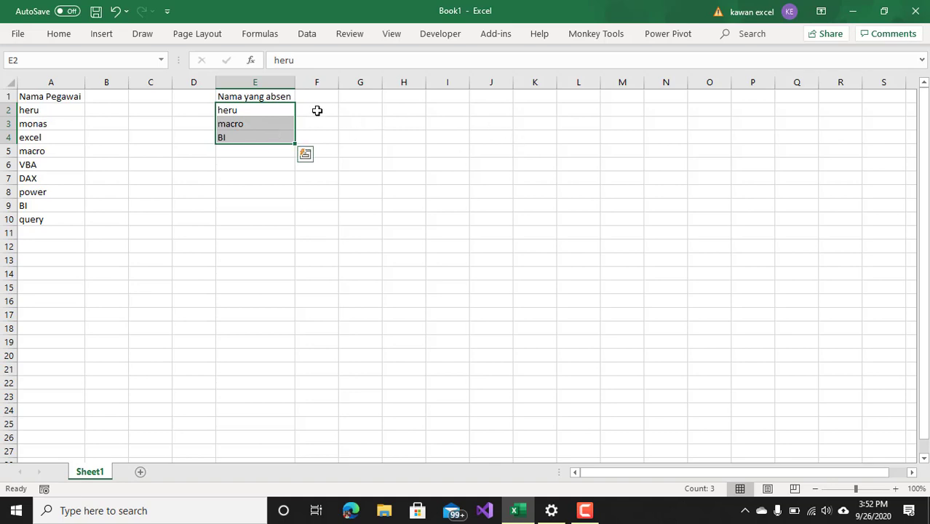
left_click(444, 98)
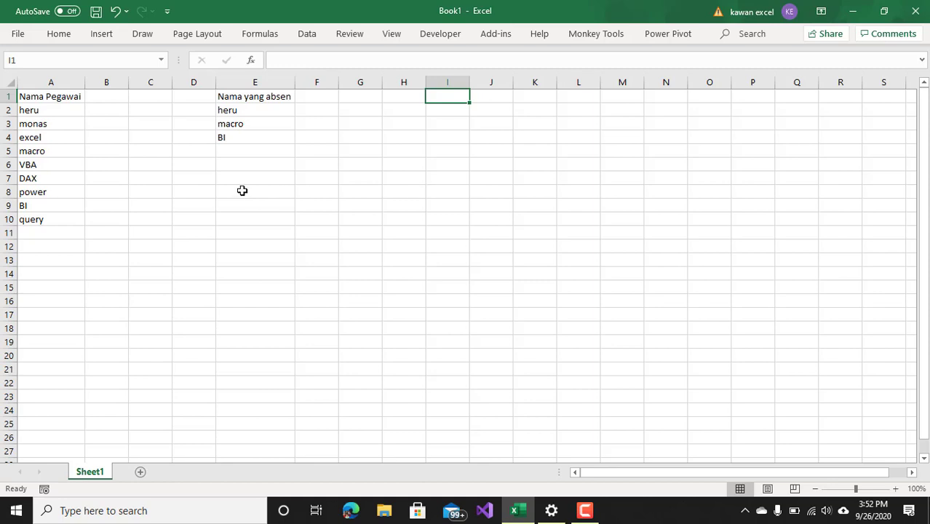
left_click_drag(62, 98, 63, 215)
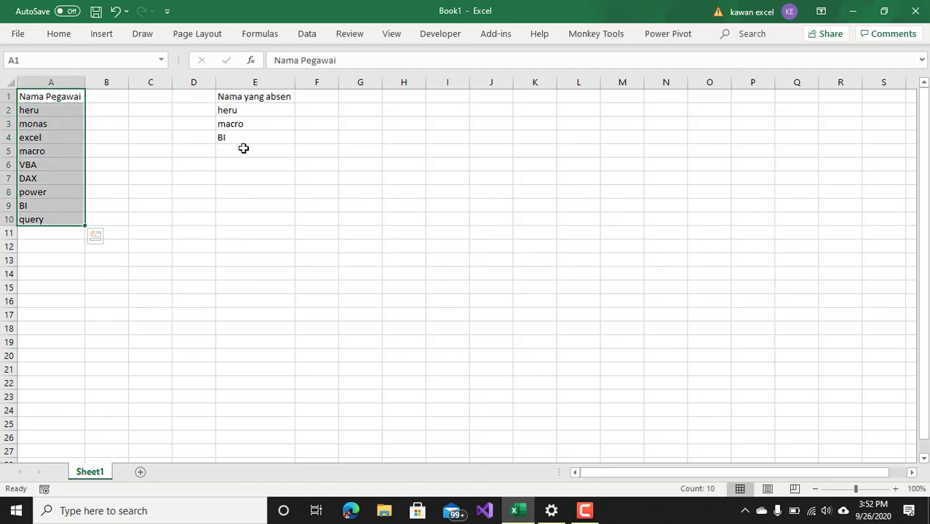
left_click(256, 100)
left_click_drag(256, 100, 256, 136)
left_click(401, 94)
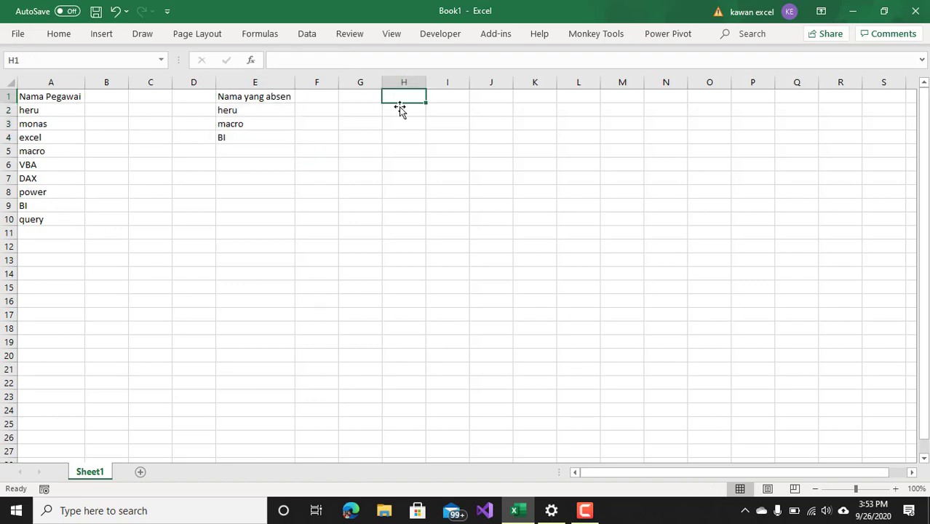
left_click(155, 181)
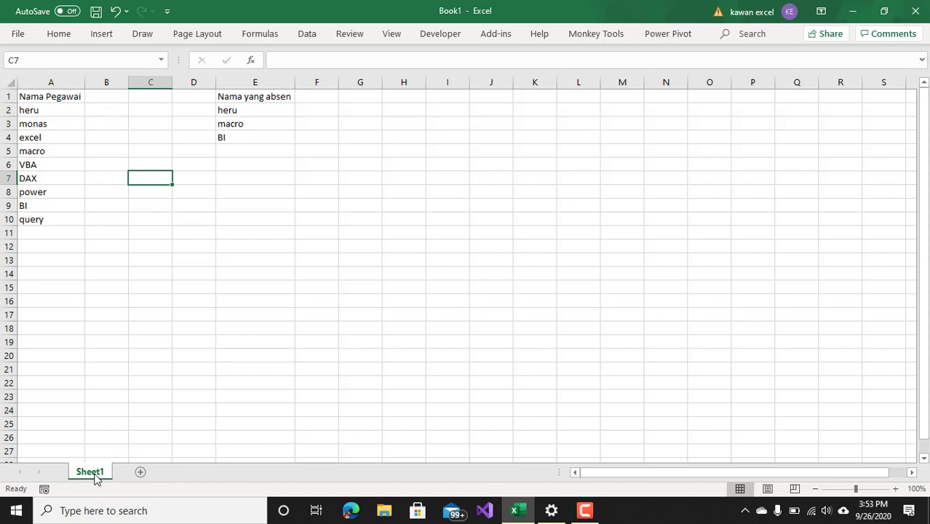
Step: Duplicate Sheet1 and, in the copy, format A1:A10 as a table with headers in the blue Light style with a filled header row
left_click_drag(95, 476, 129, 473)
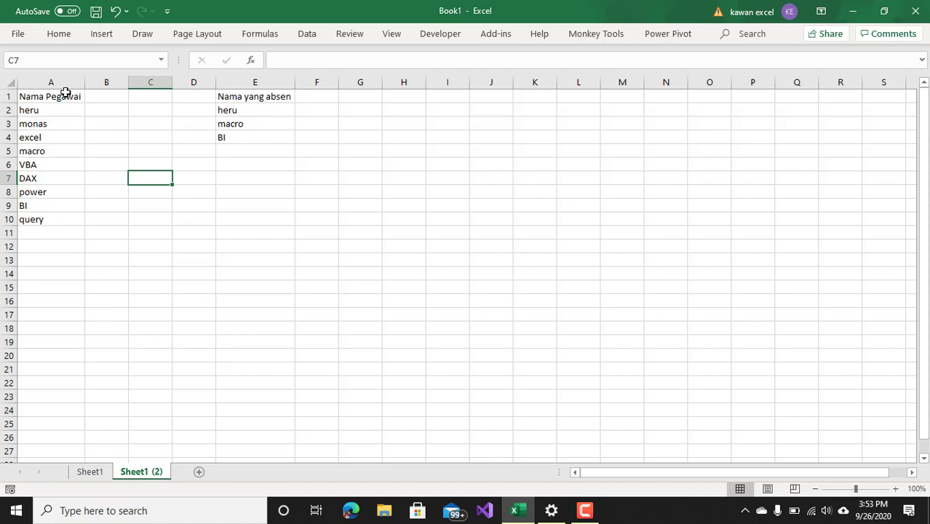
left_click_drag(64, 93, 63, 218)
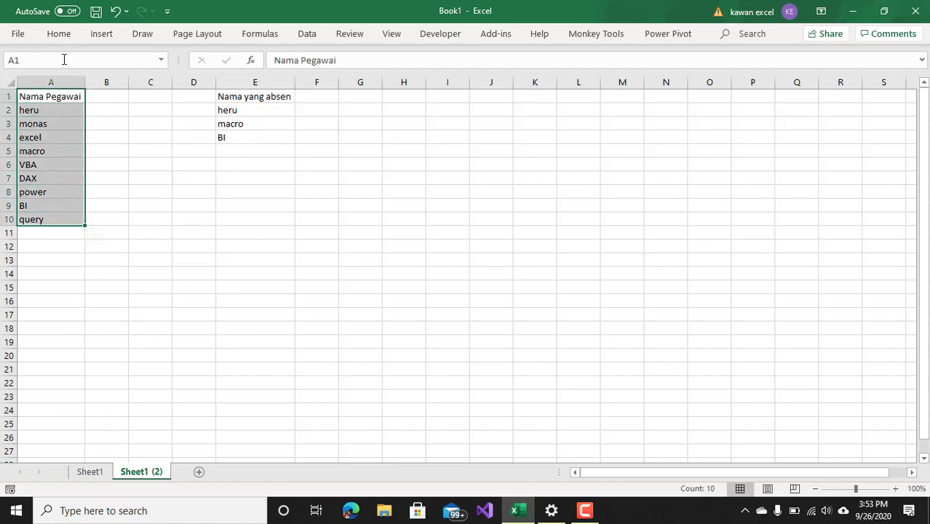
left_click(59, 36)
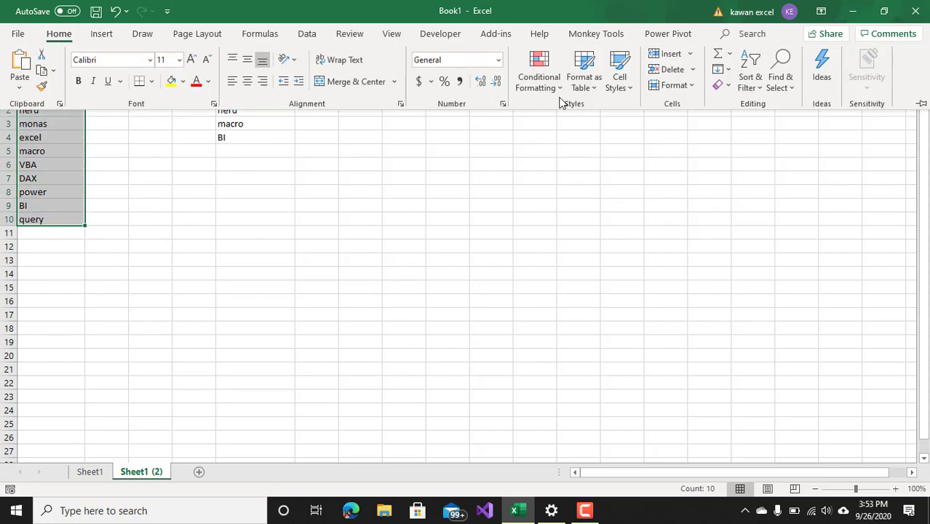
left_click(585, 80)
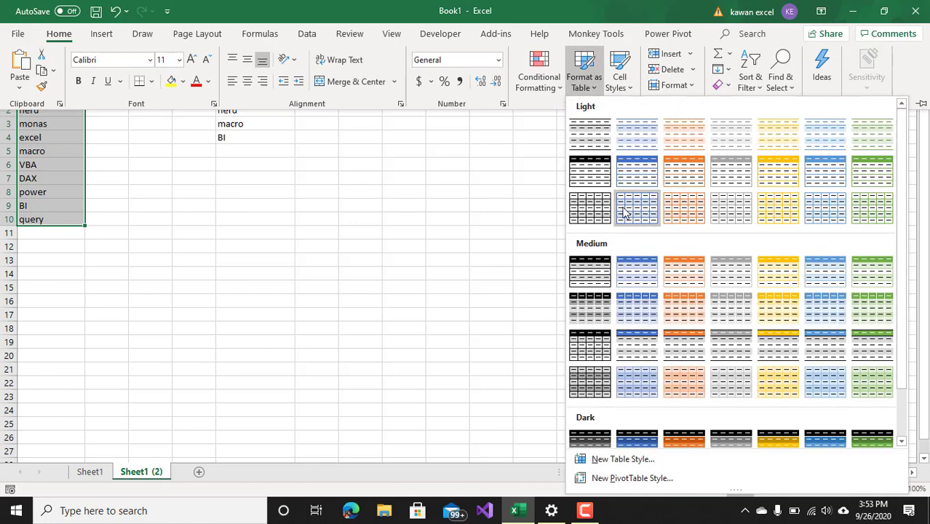
left_click(633, 173)
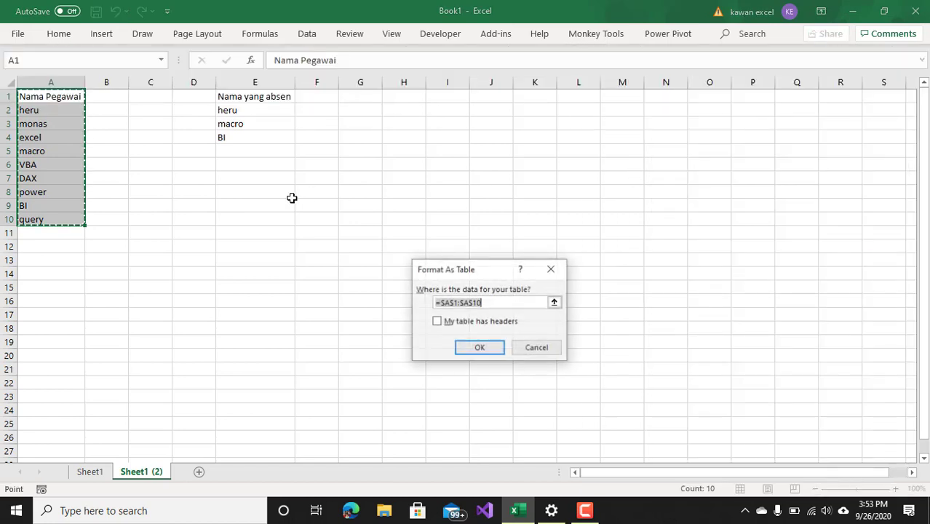
left_click(452, 326)
left_click(470, 348)
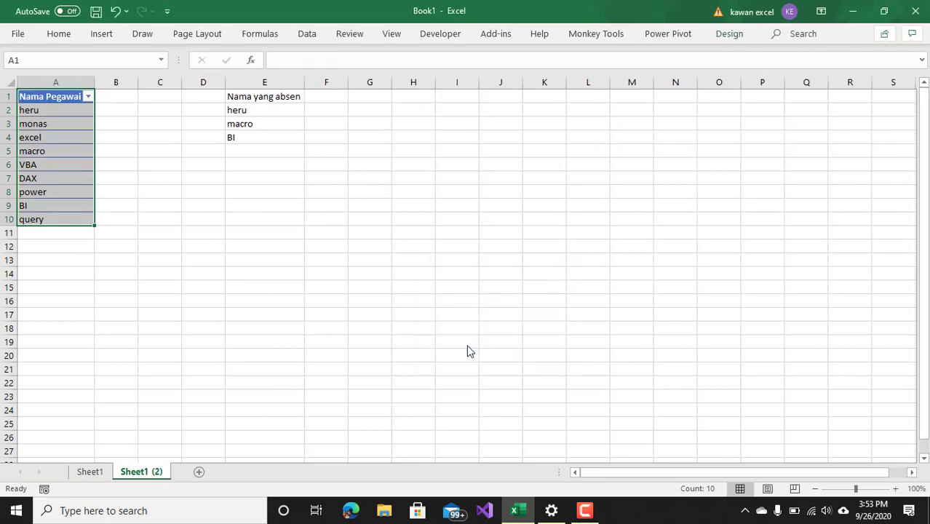
Step: Format E1:E4 as a table with headers in the orange Light style with a filled header row
left_click_drag(257, 96, 254, 134)
left_click(59, 35)
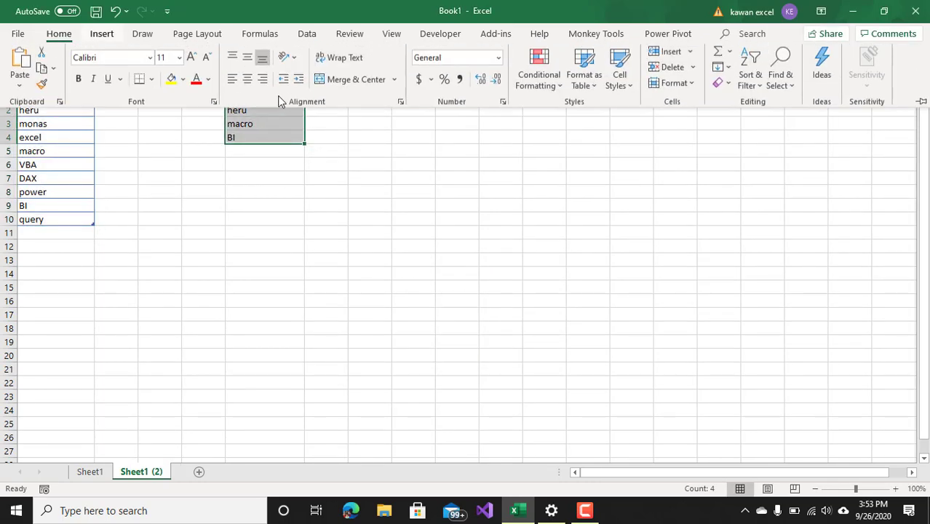
left_click(588, 87)
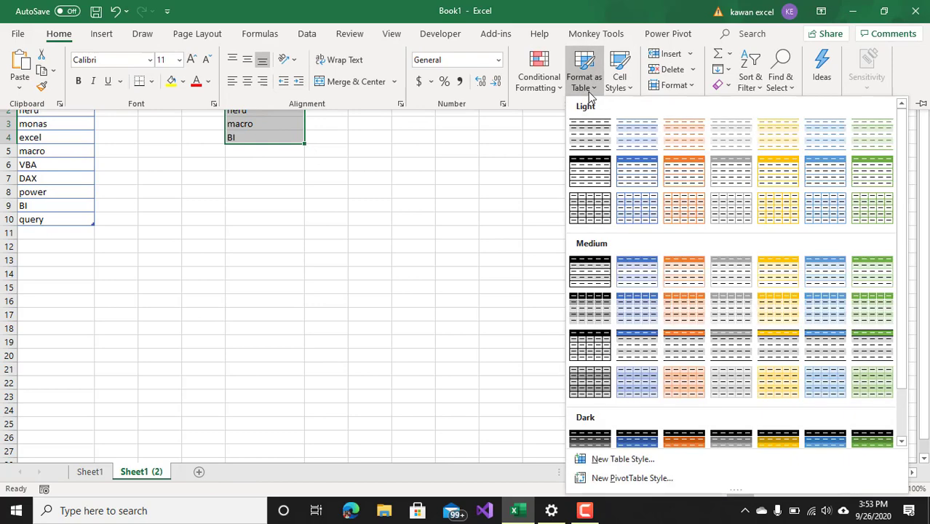
left_click(690, 188)
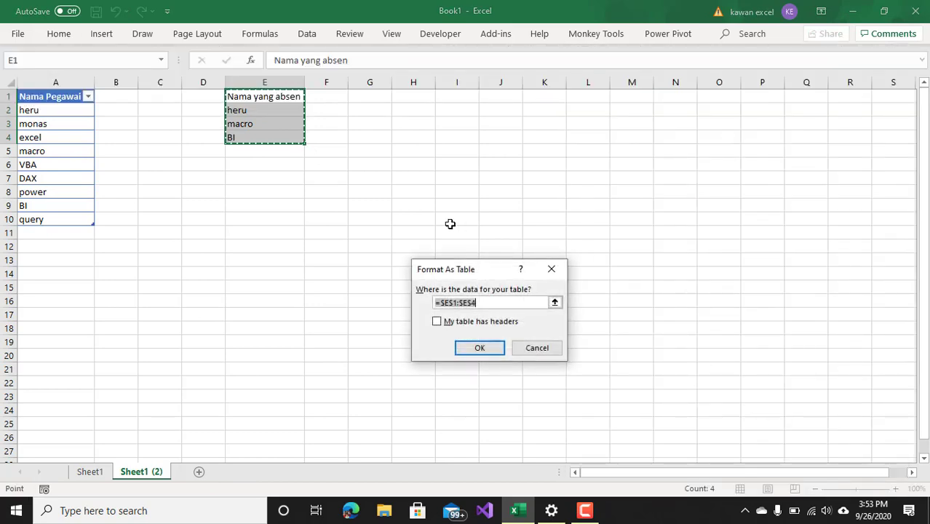
left_click(482, 327)
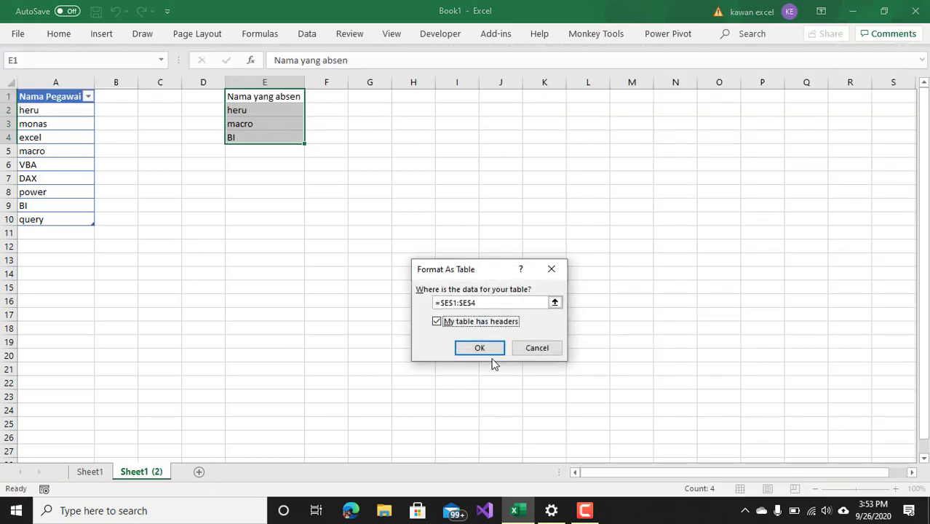
left_click(488, 353)
left_click(317, 249)
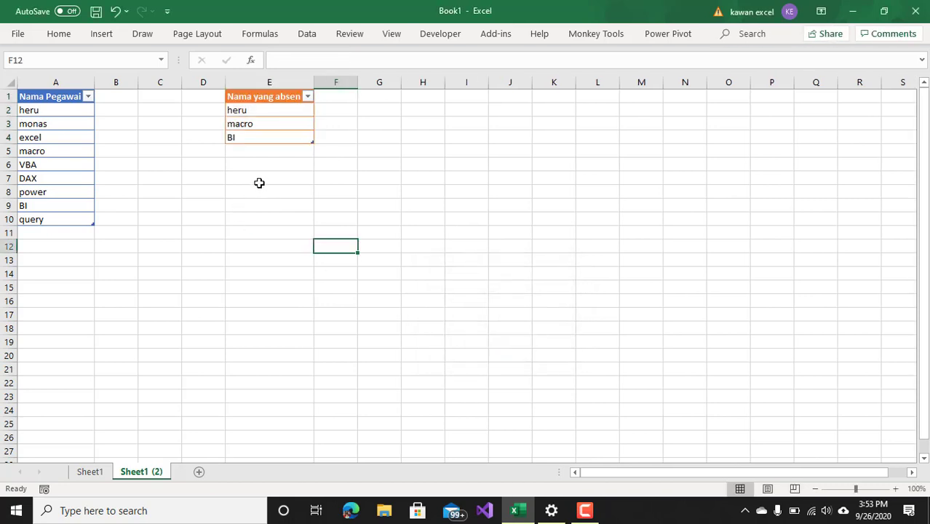
Step: Load the "Nama yang absen" table into Power Query and save the query as a connection only
left_click(261, 123)
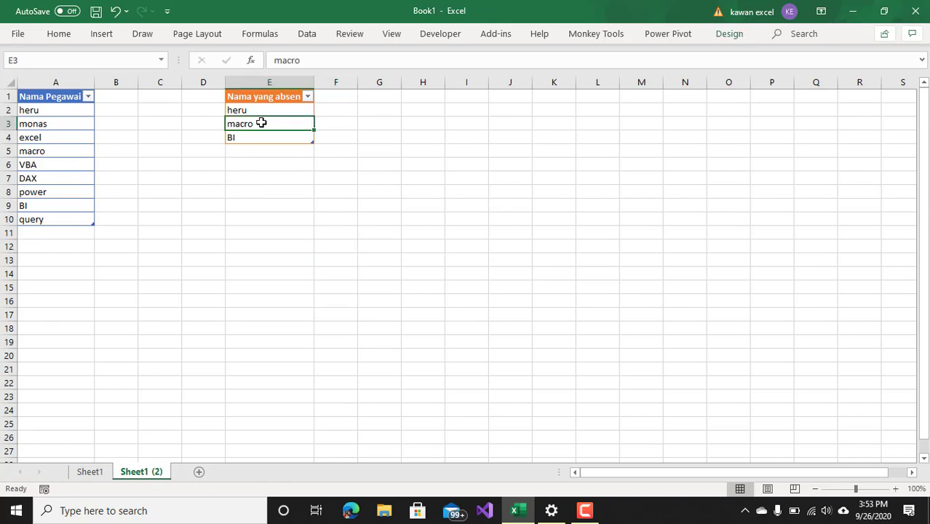
left_click(307, 34)
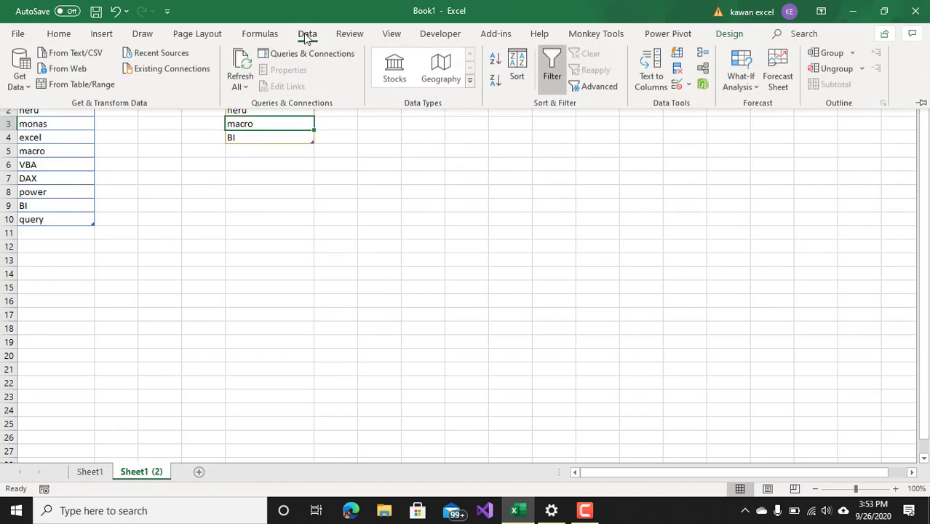
left_click(104, 88)
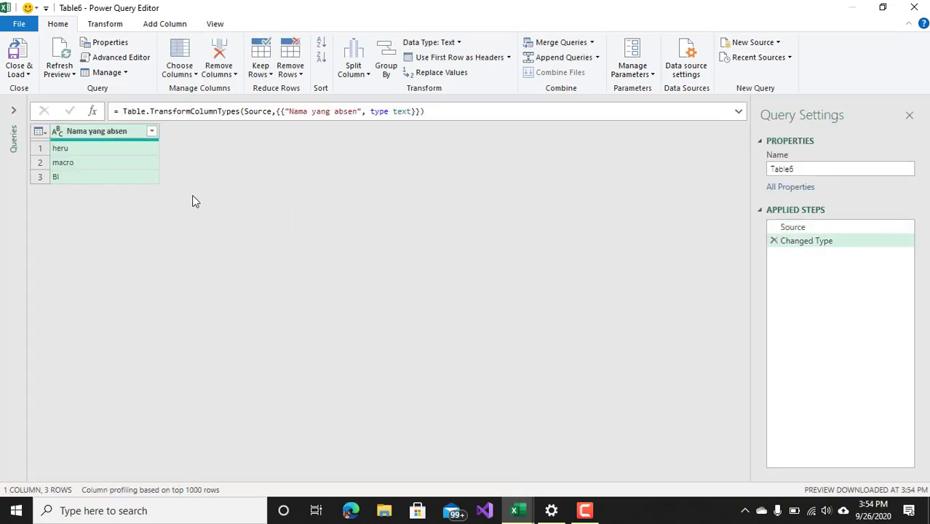
left_click(19, 73)
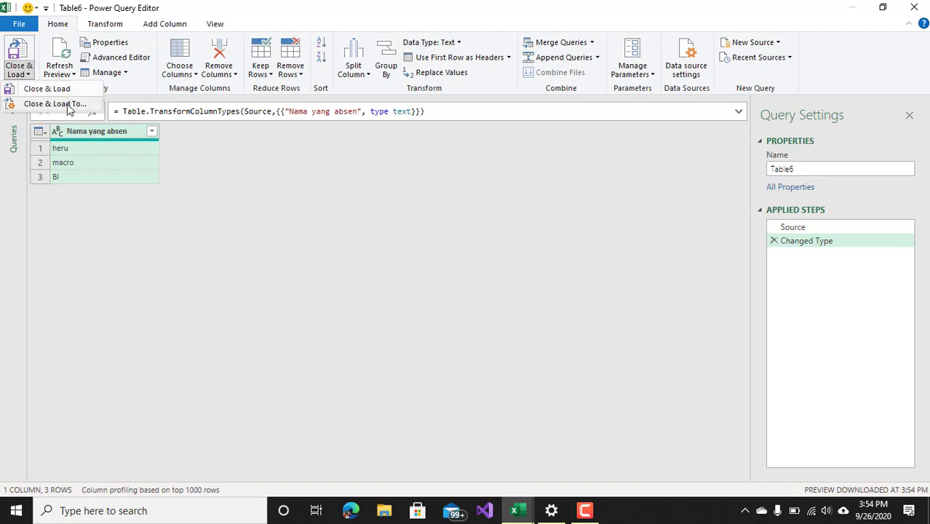
left_click(44, 88)
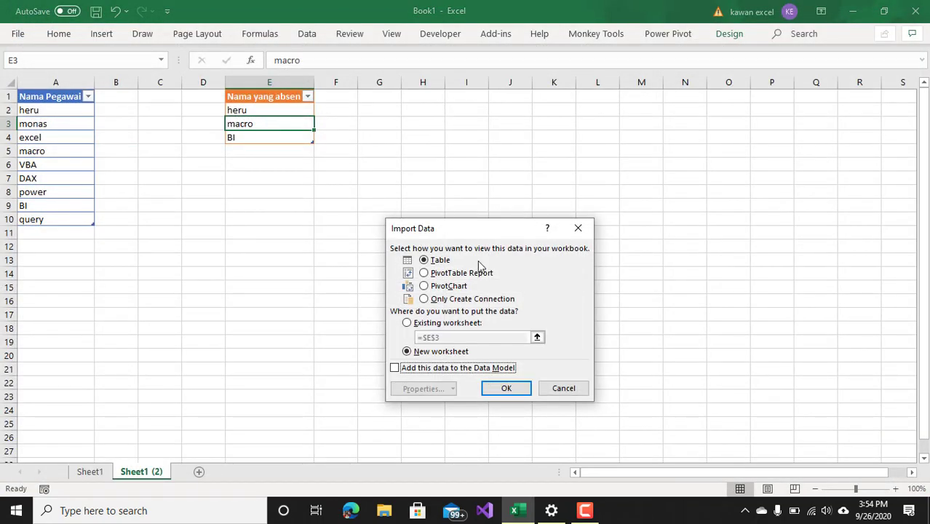
left_click(454, 301)
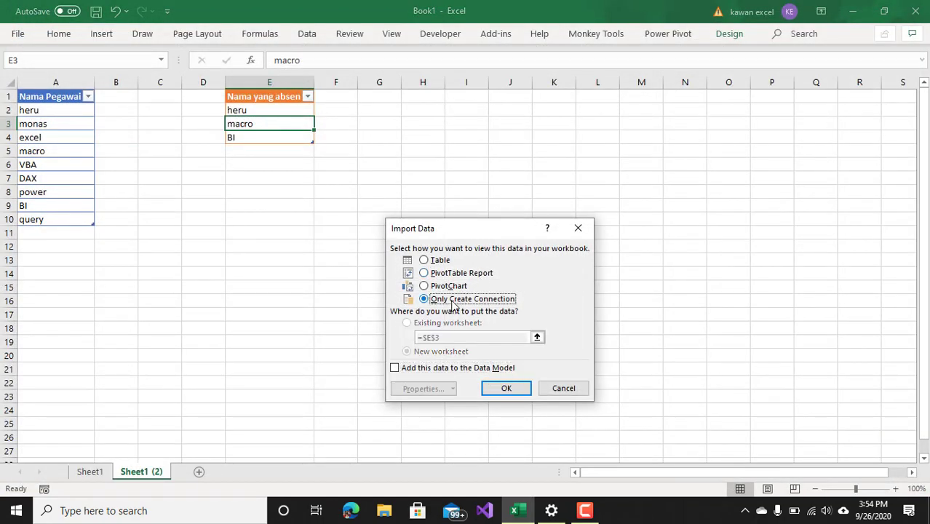
left_click(509, 388)
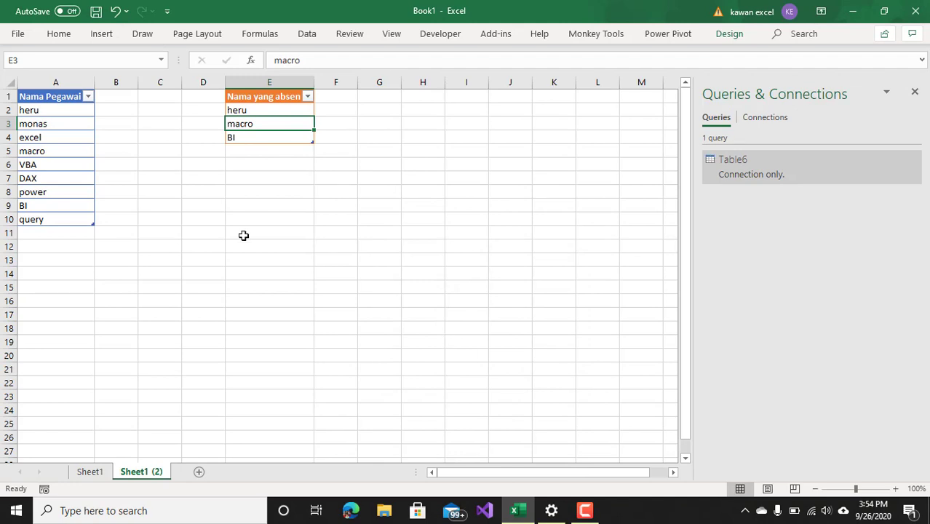
Step: Load the "Nama Pegawai" table into Power Query and save the query as a connection only
left_click(71, 140)
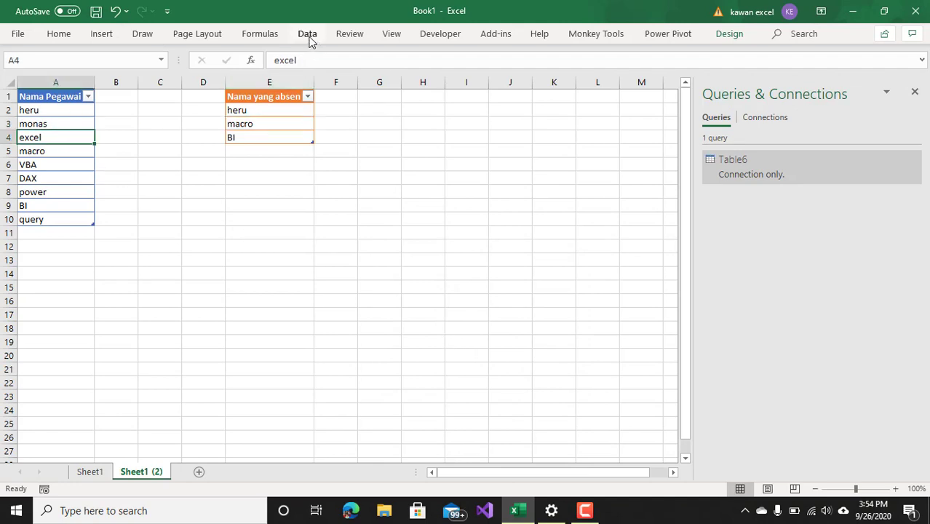
left_click(86, 126)
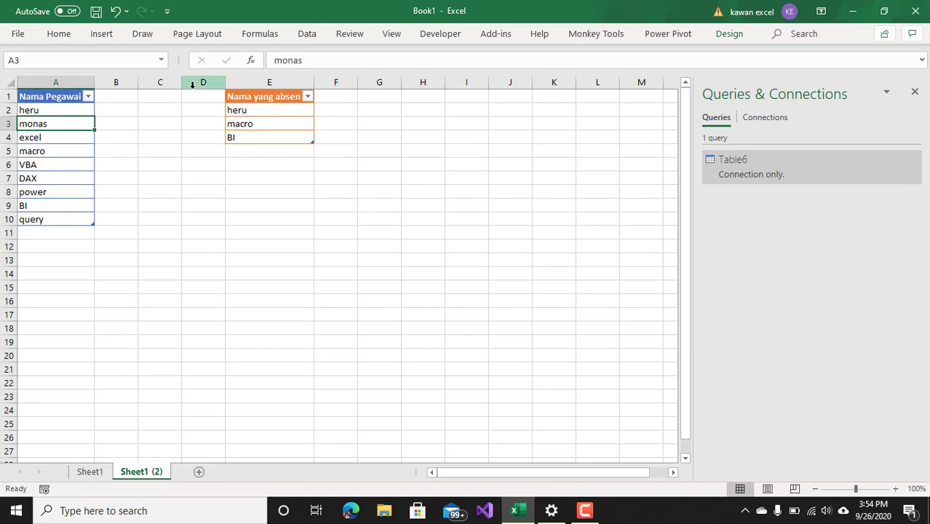
left_click(309, 36)
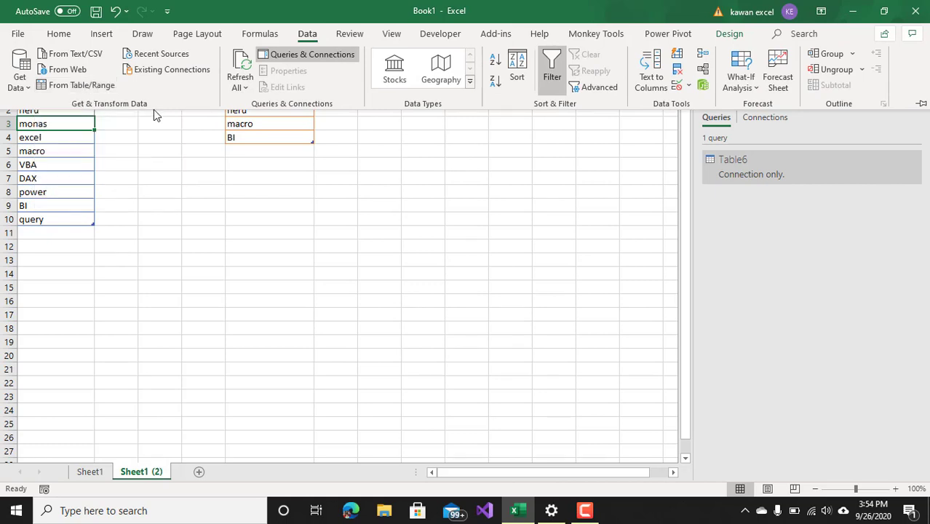
left_click(104, 88)
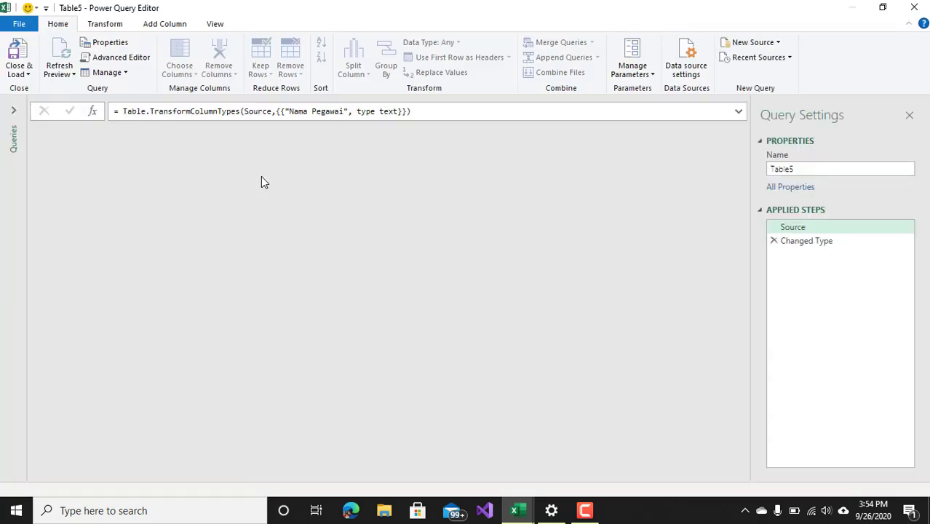
left_click(26, 74)
left_click(50, 106)
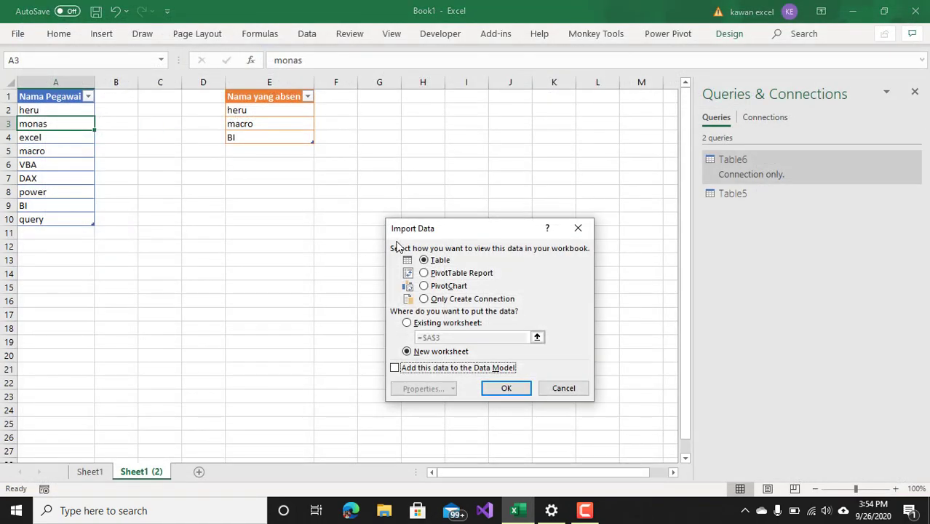
left_click(454, 298)
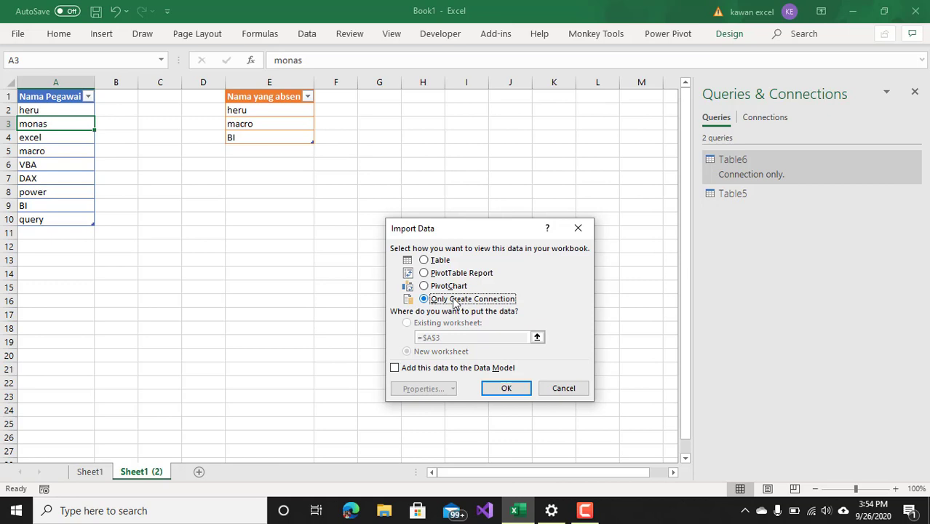
left_click(507, 388)
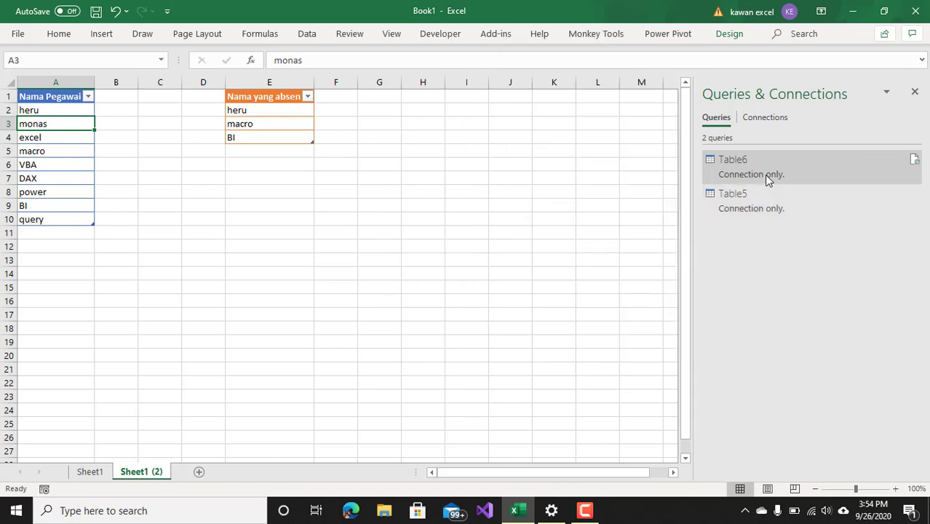
Step: Open the Table5 employee query for editing in the Power Query Editor
mouse_move(765, 177)
right_click(744, 208)
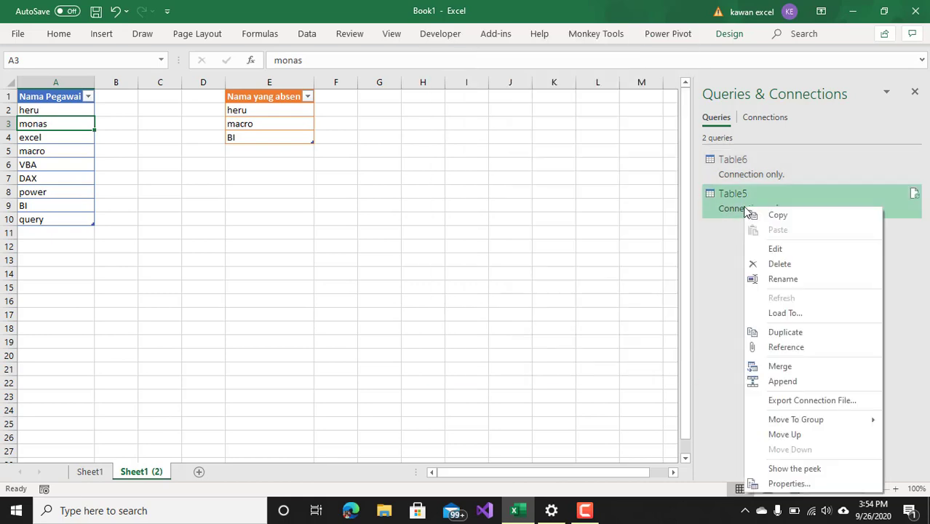
left_click(797, 249)
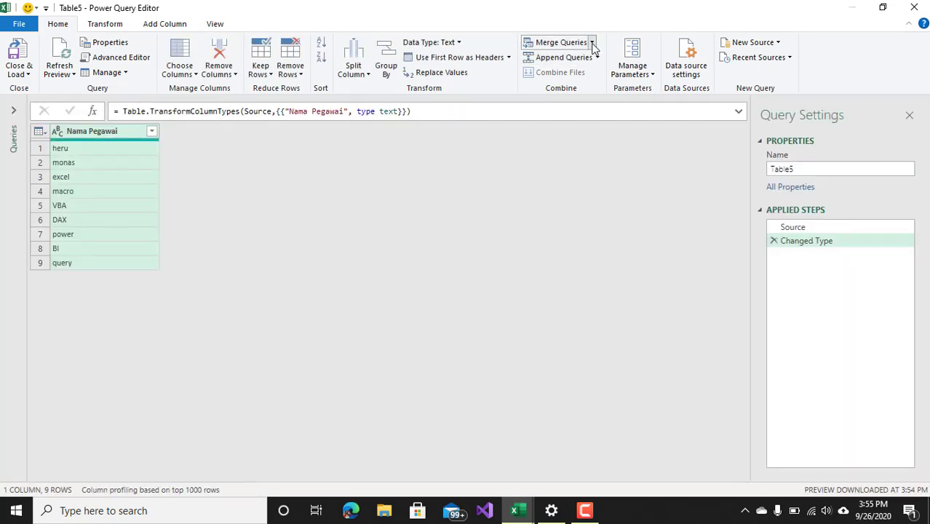
Step: Merge Table5 with Table6 as a new query, matching "Nama Pegawai" to "Nama yang absen" with a Left Anti join
left_click(592, 43)
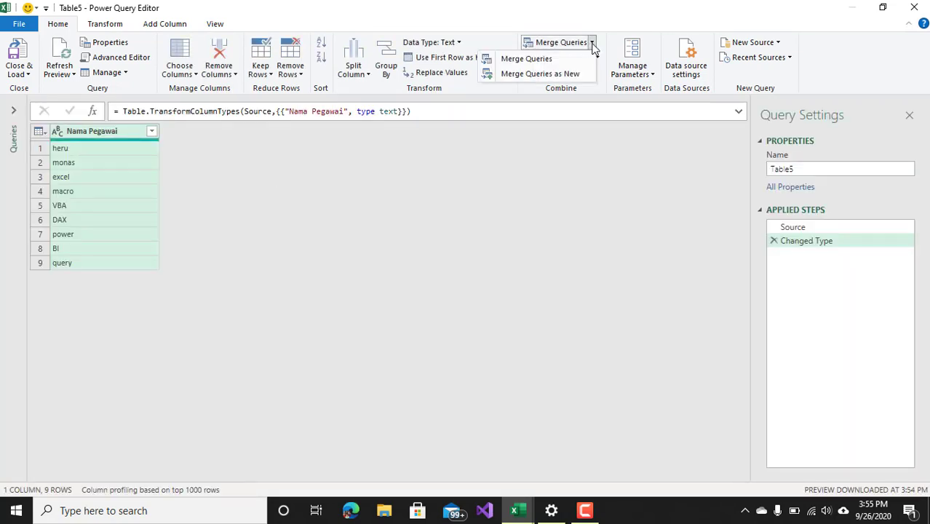
left_click(542, 75)
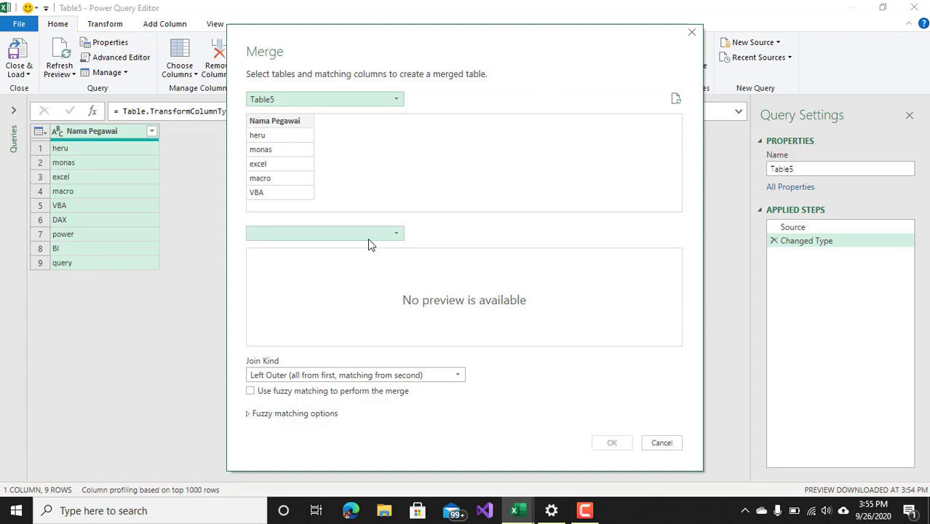
left_click(401, 236)
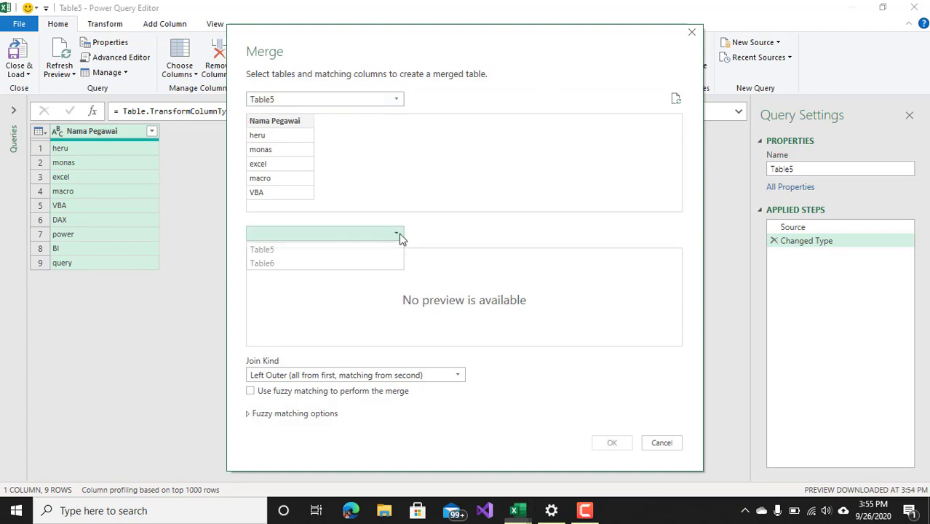
left_click(346, 262)
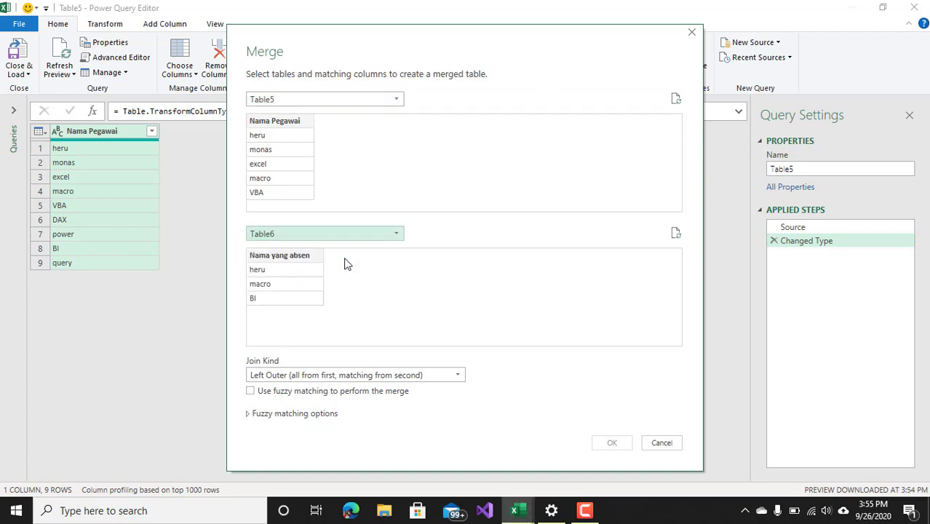
left_click(282, 123)
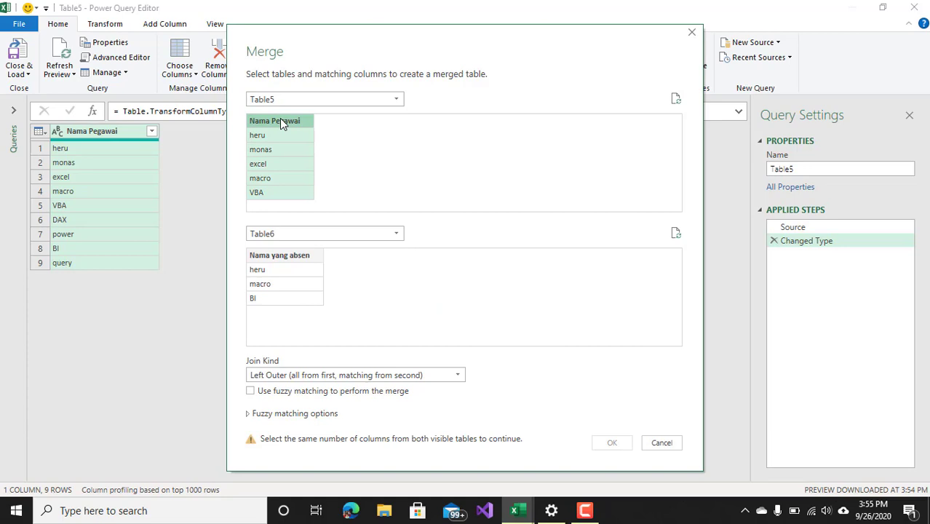
left_click(305, 256)
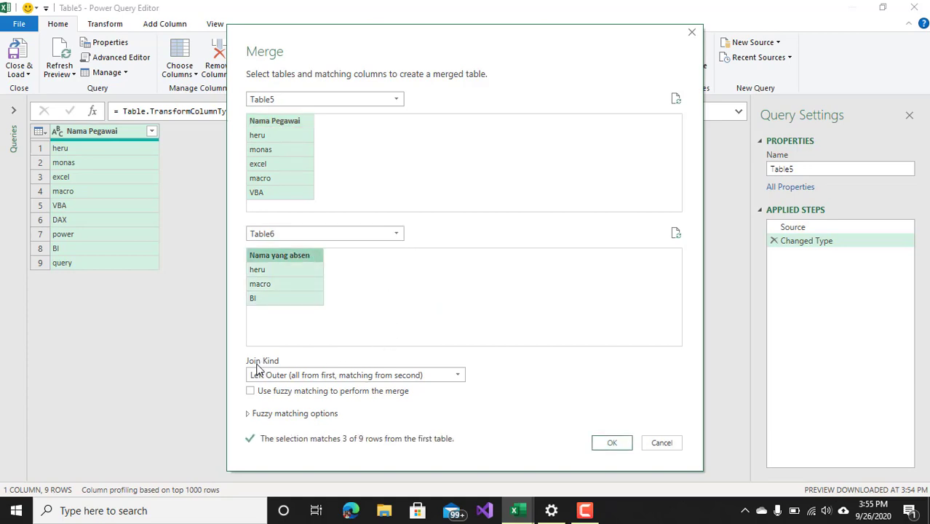
left_click(458, 378)
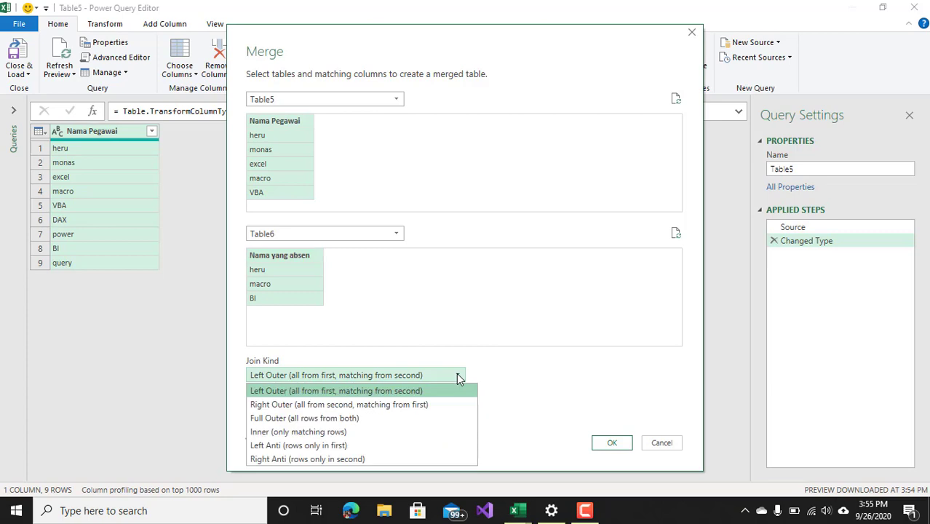
left_click(325, 445)
left_click(614, 443)
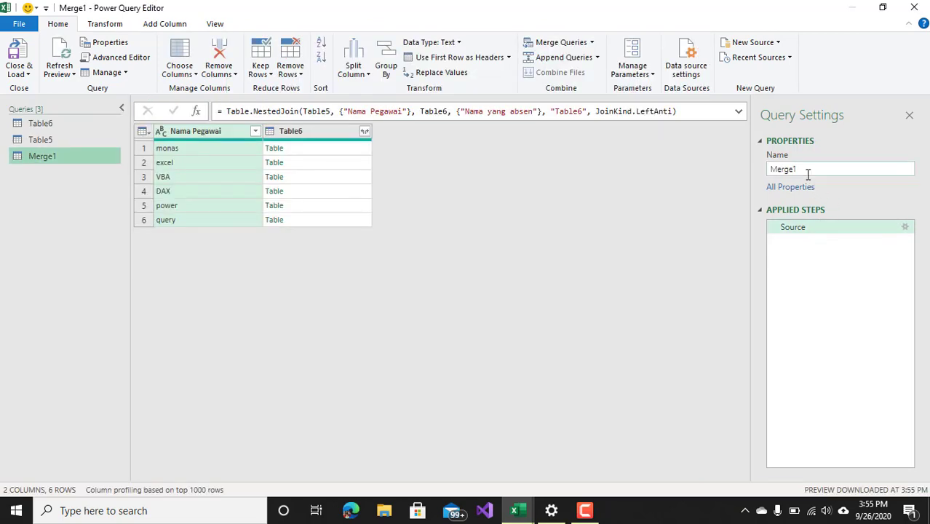
Step: Rename the merged query as "YangBelumAbsen"
left_click_drag(808, 175, 756, 178)
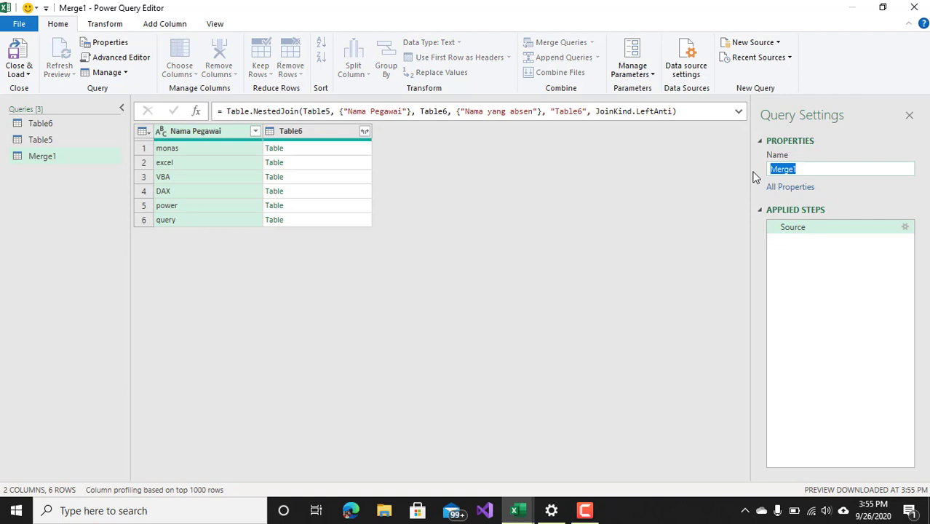
type("Fi")
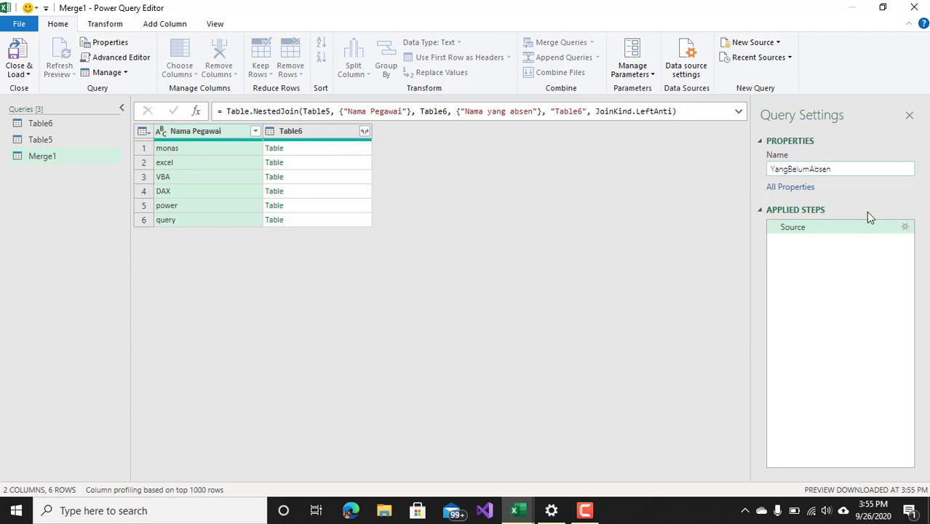
left_click(841, 251)
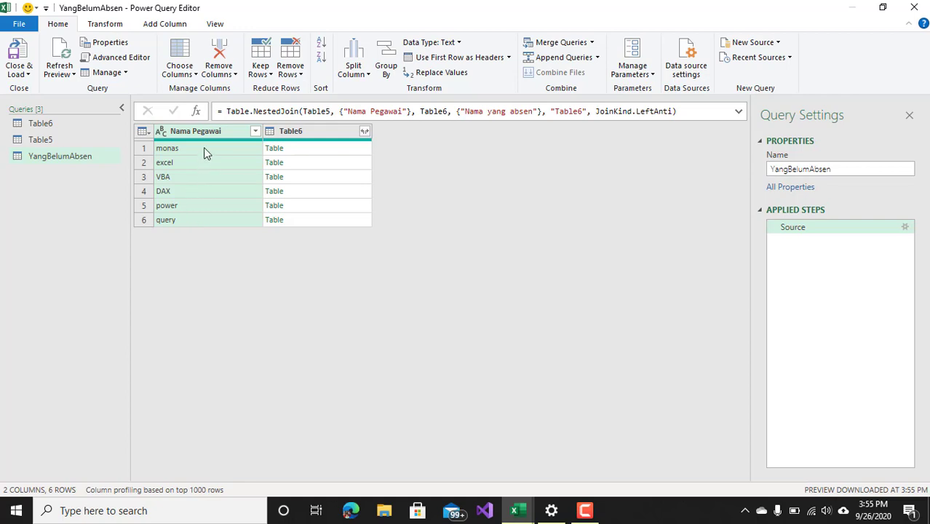
Step: Remove the nested Table6 column from the YangBelumAbsen query
left_click(307, 150)
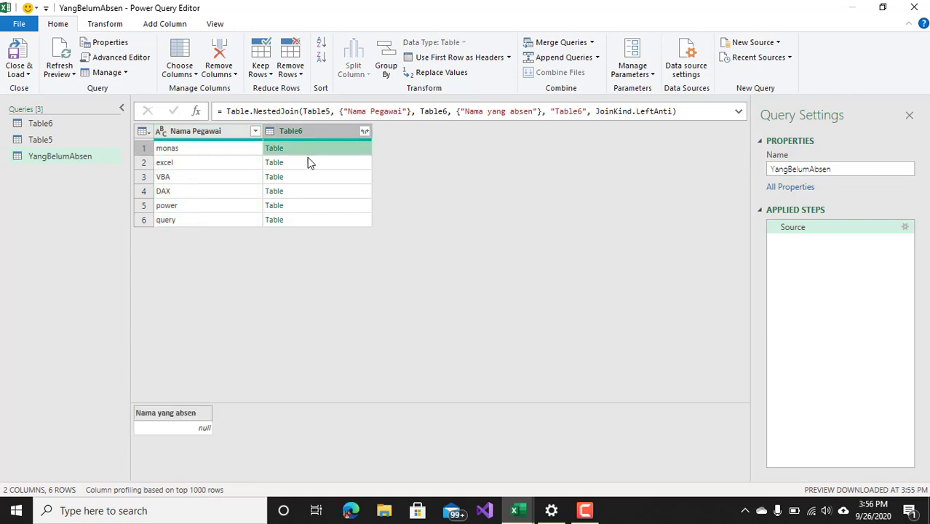
left_click(308, 165)
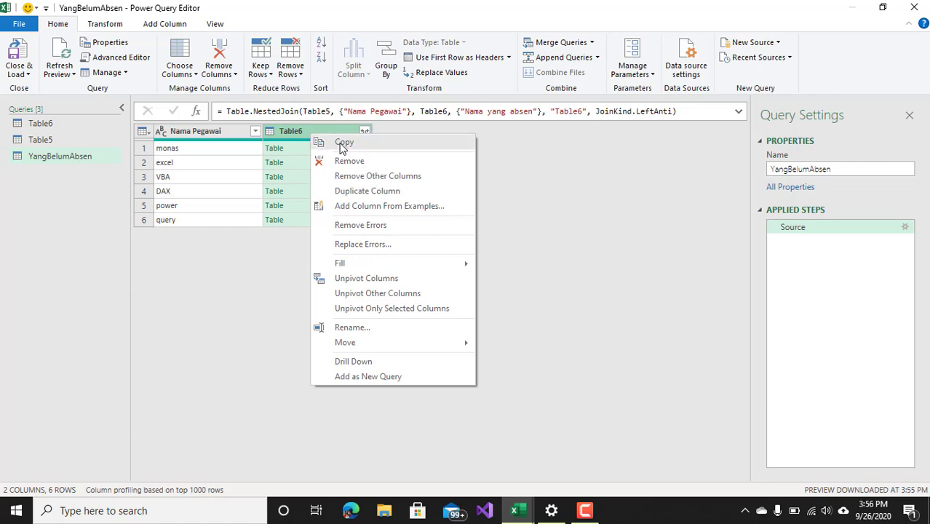
left_click(347, 161)
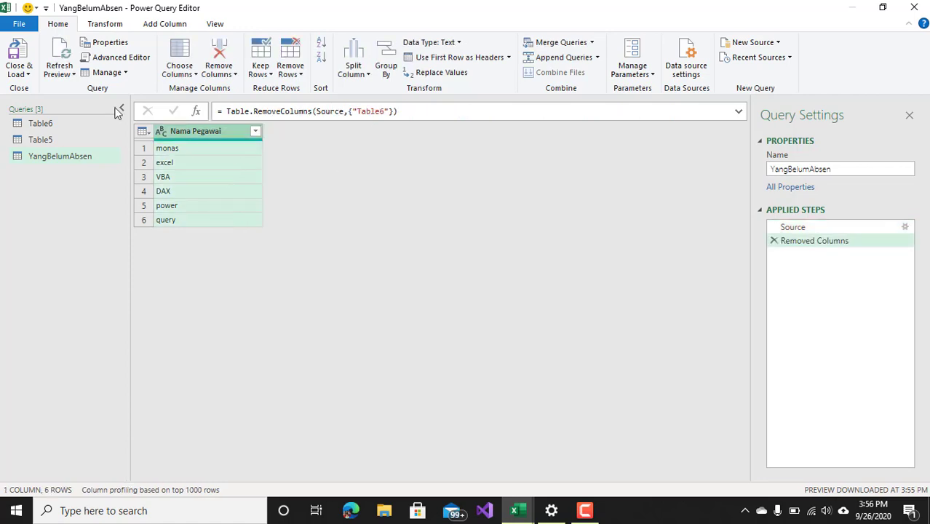
Step: Load the YangBelumAbsen query as a table into the existing worksheet Sheet1 (2), starting at cell H1
left_click(20, 73)
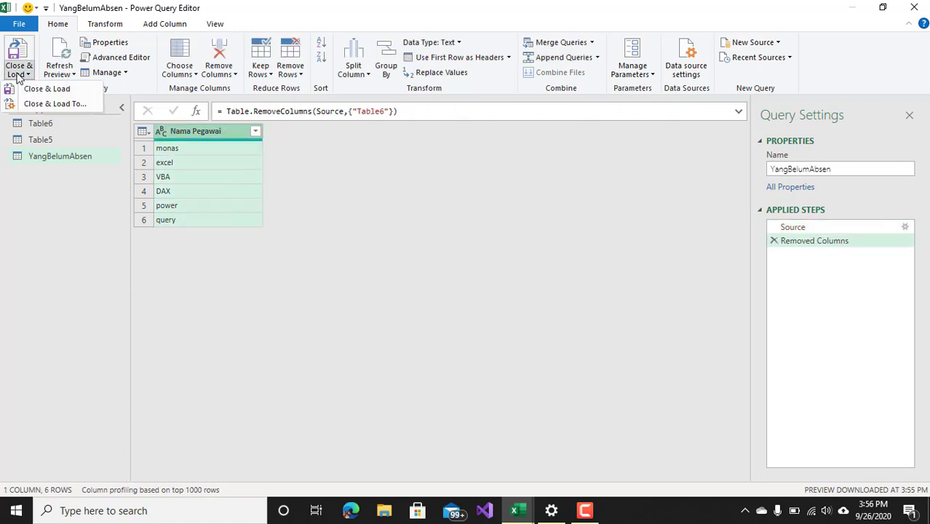
left_click(48, 104)
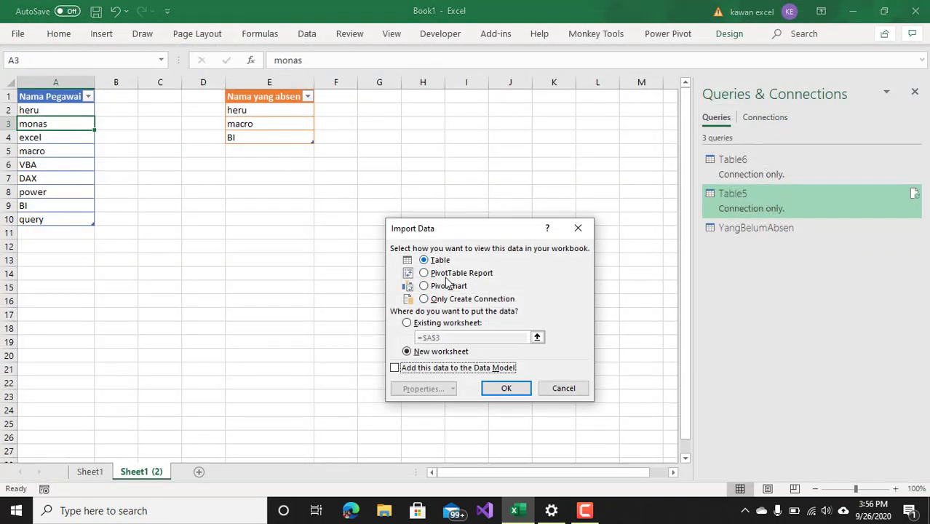
left_click(418, 323)
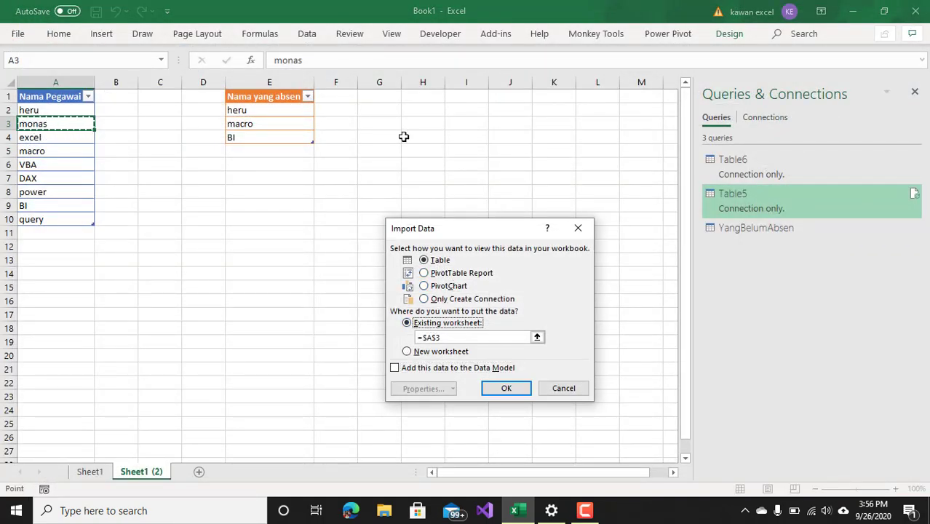
left_click(428, 97)
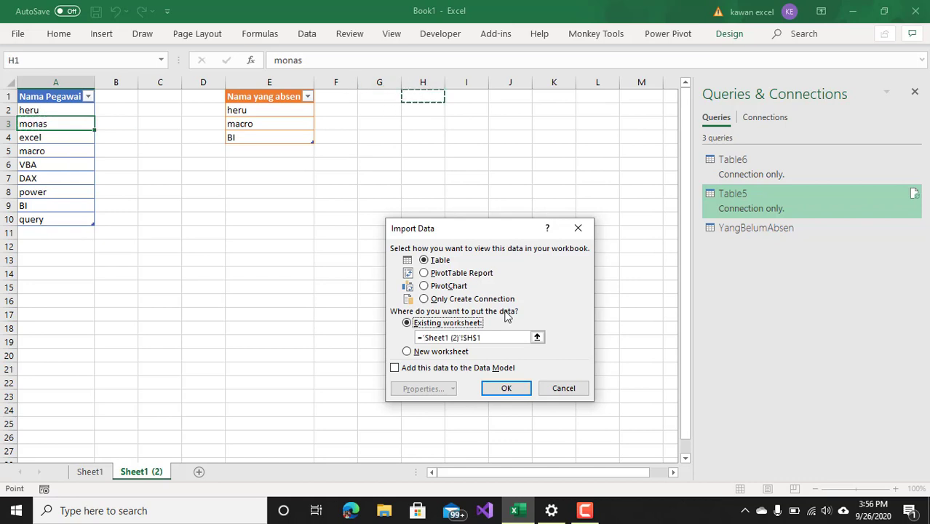
left_click(506, 388)
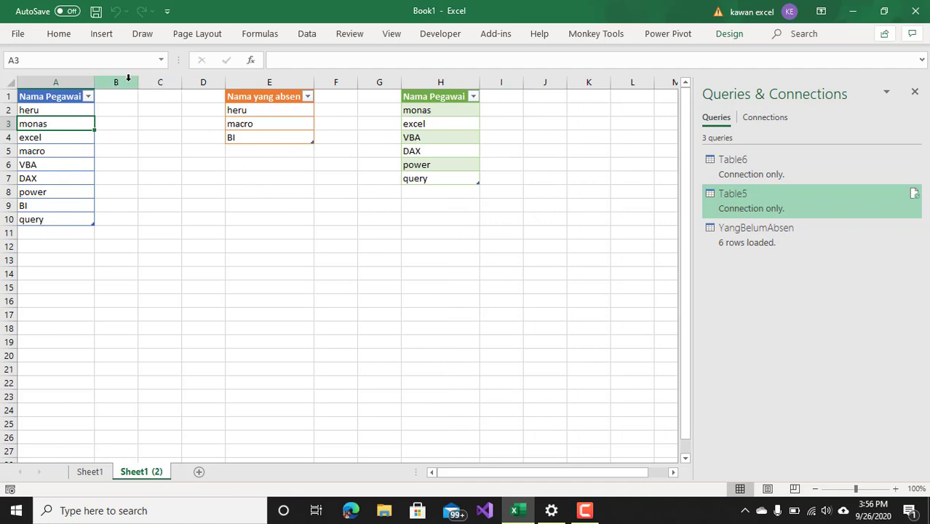
Step: Narrow the empty columns B and C beside the employee table
mouse_move(122, 82)
left_mouse_down()
mouse_move(182, 82)
mouse_move(153, 87)
left_mouse_up()
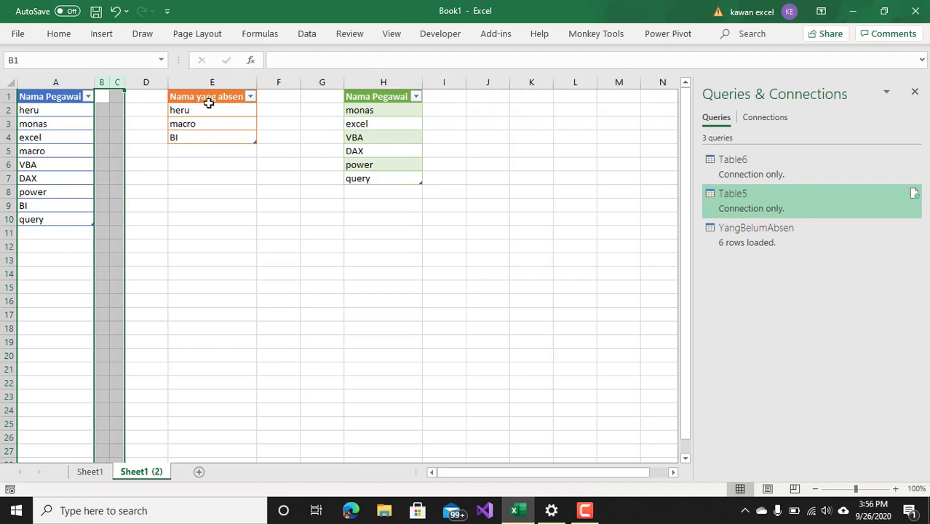
left_click(223, 191)
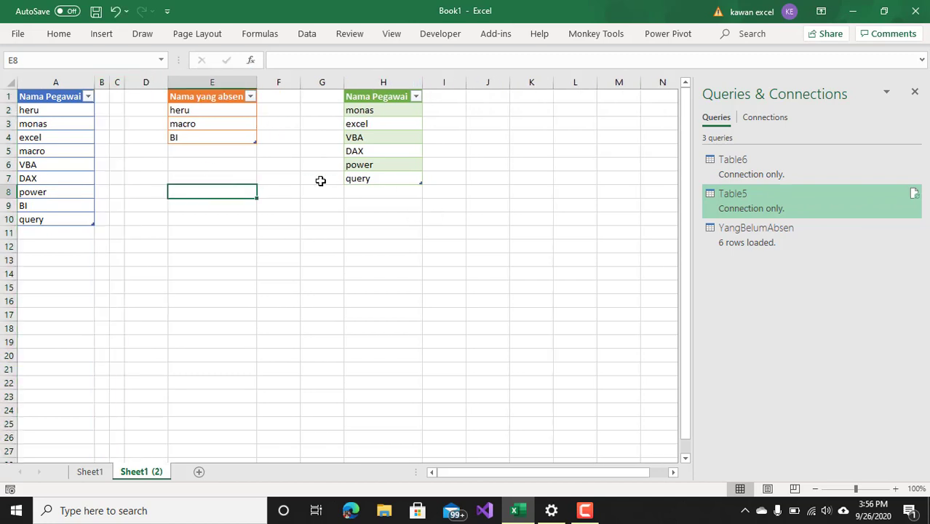
Step: Compare the names in the "Nama yang absen" table with the employee list, and examine each name in the loaded result table
left_click(185, 110)
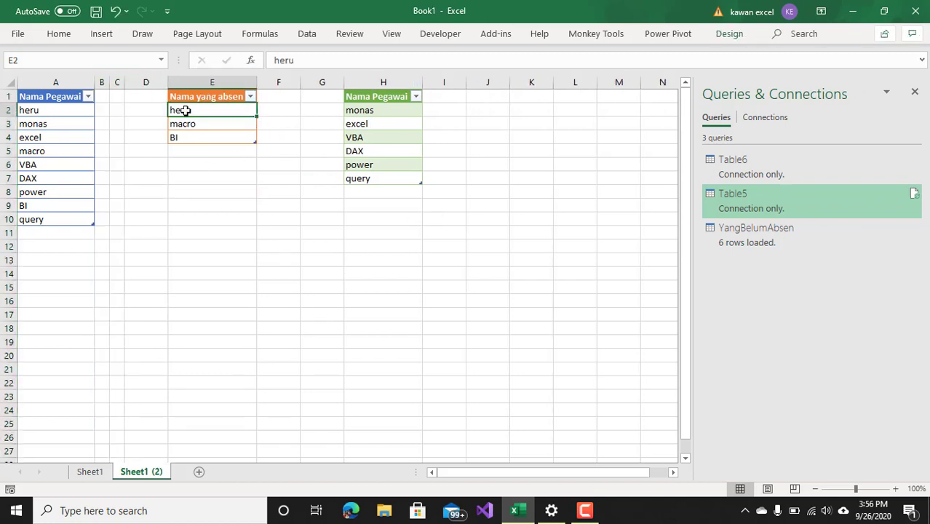
left_click(84, 110)
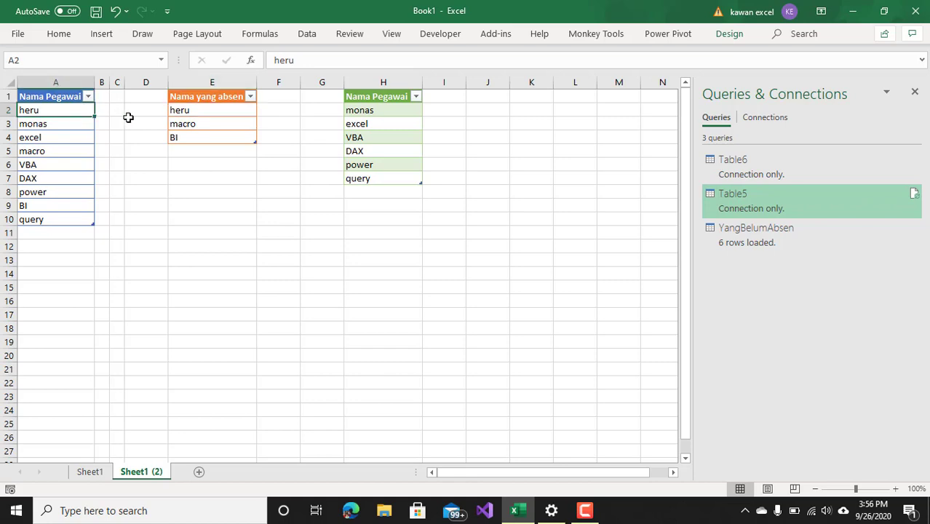
left_click(172, 124)
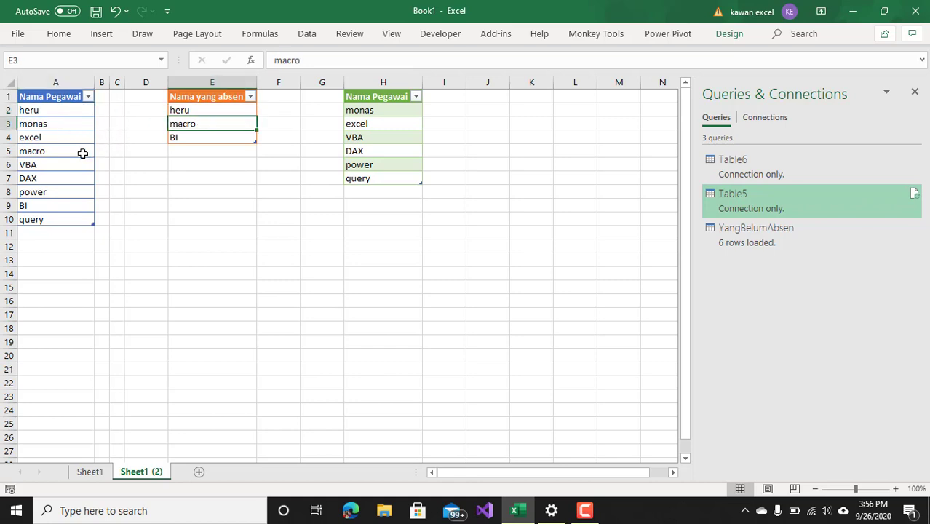
left_click(196, 137)
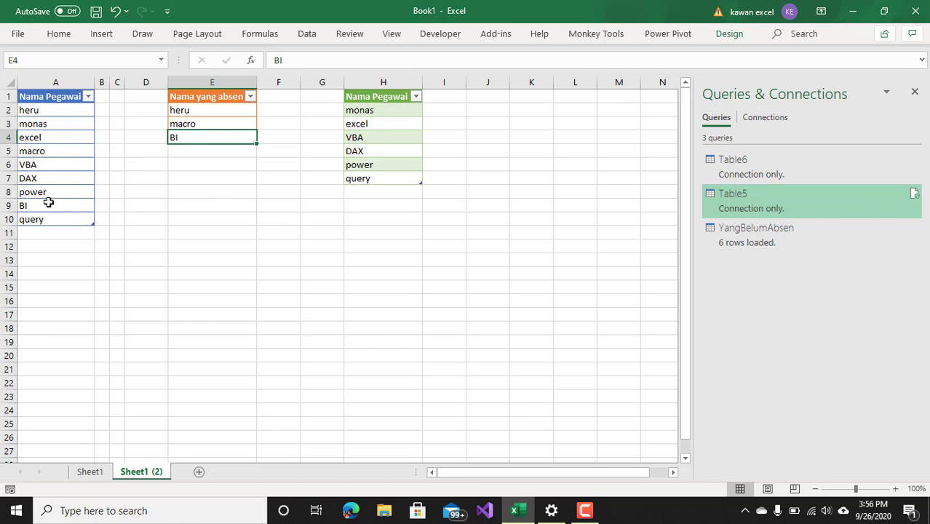
left_click(370, 110)
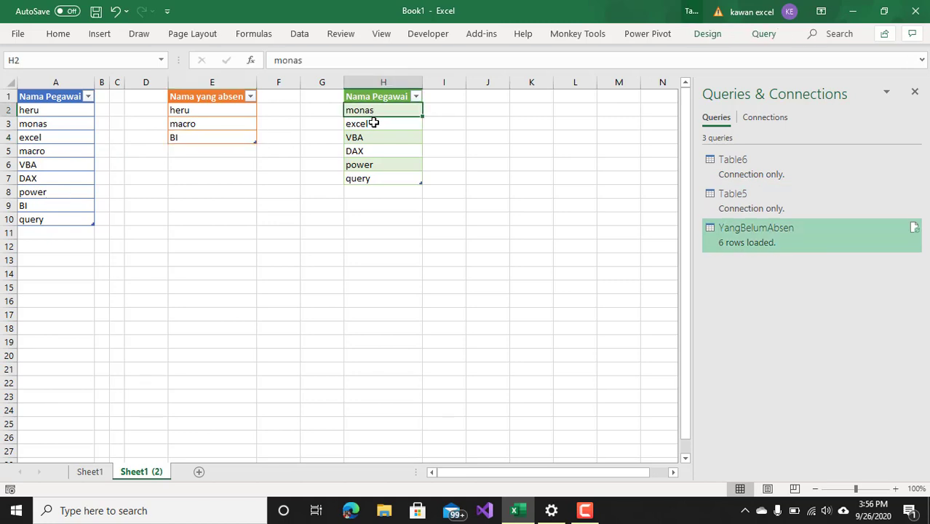
left_click(373, 124)
left_click(373, 138)
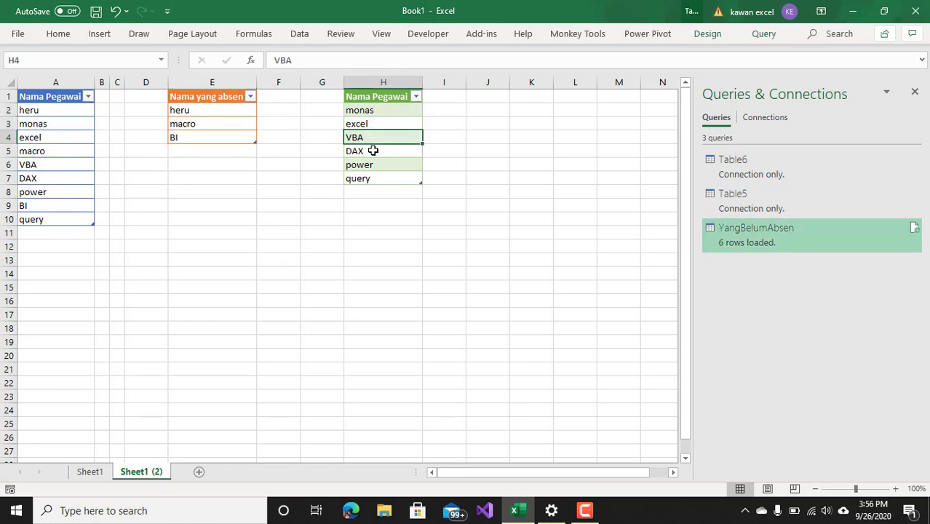
left_click(374, 151)
left_click(373, 164)
left_click(373, 178)
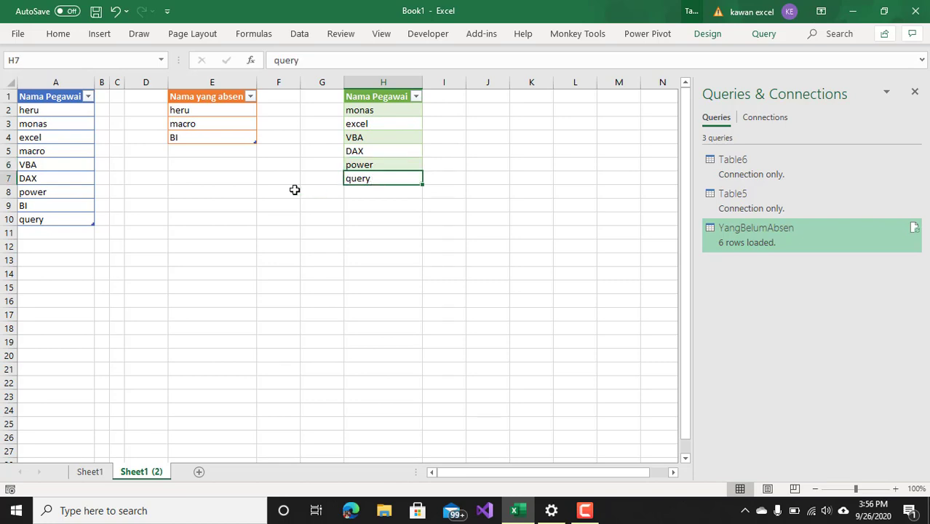
Step: Add "power" and "VBA" as new rows in E5 and E6 of the "Nama yang absen" table, and refresh all queries
left_click(211, 149)
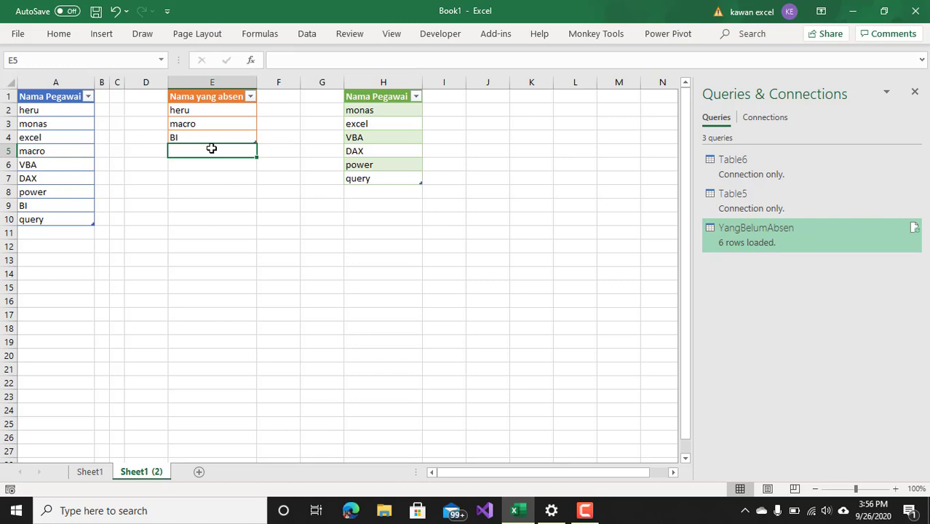
type("power")
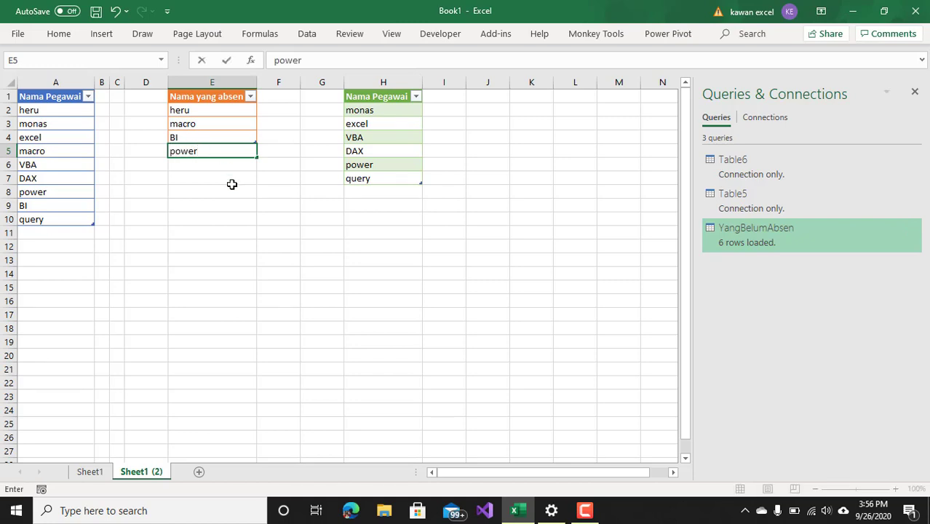
left_click(231, 184)
left_click(227, 162)
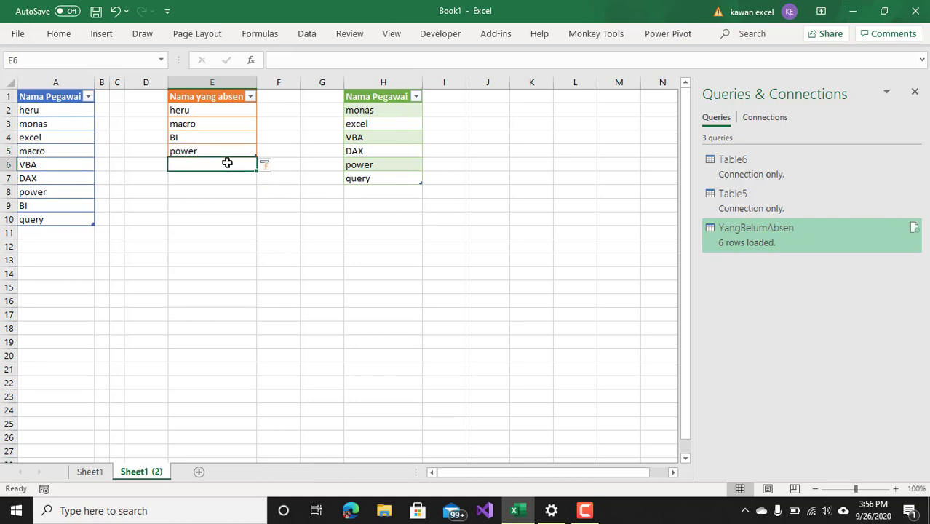
type("VBA")
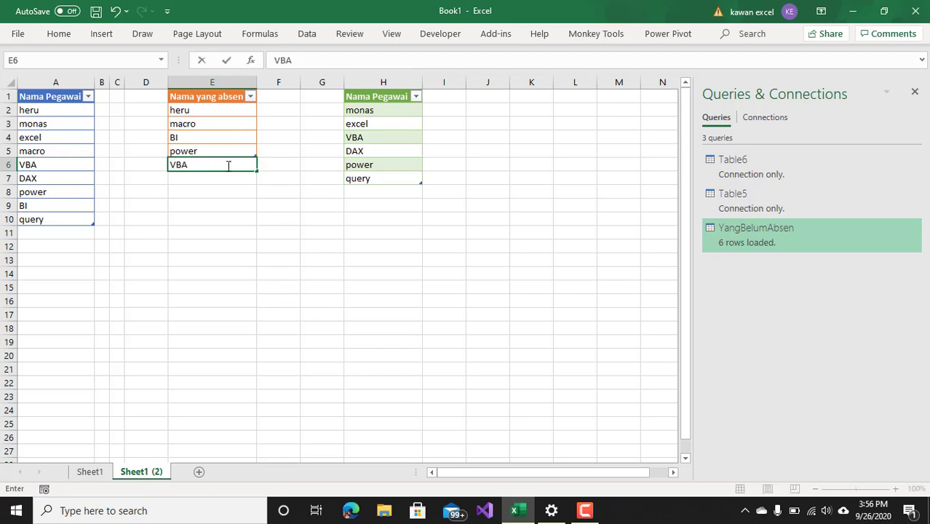
left_click(229, 193)
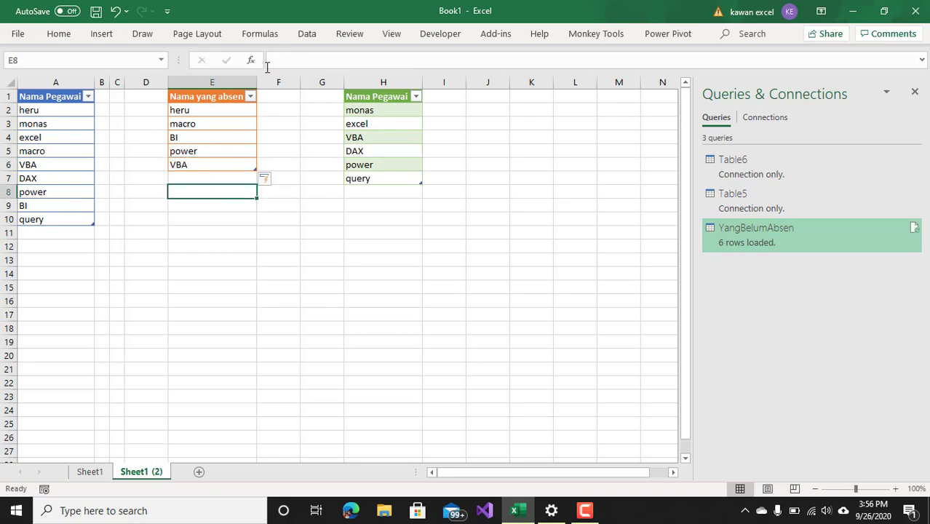
left_click(307, 34)
left_click(248, 71)
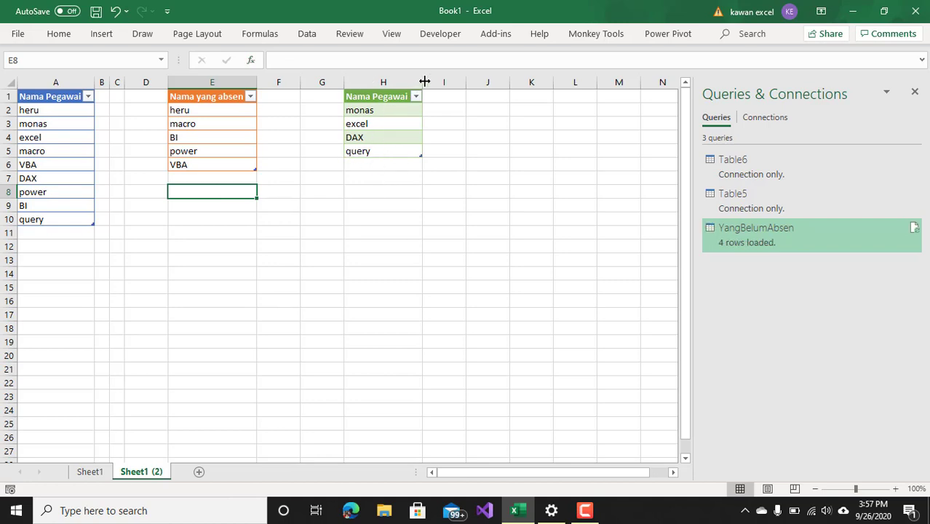
Step: Widen column H and change the result table's header in H1 to "Nama Pegawai yang belum absen"
left_click_drag(424, 81, 511, 81)
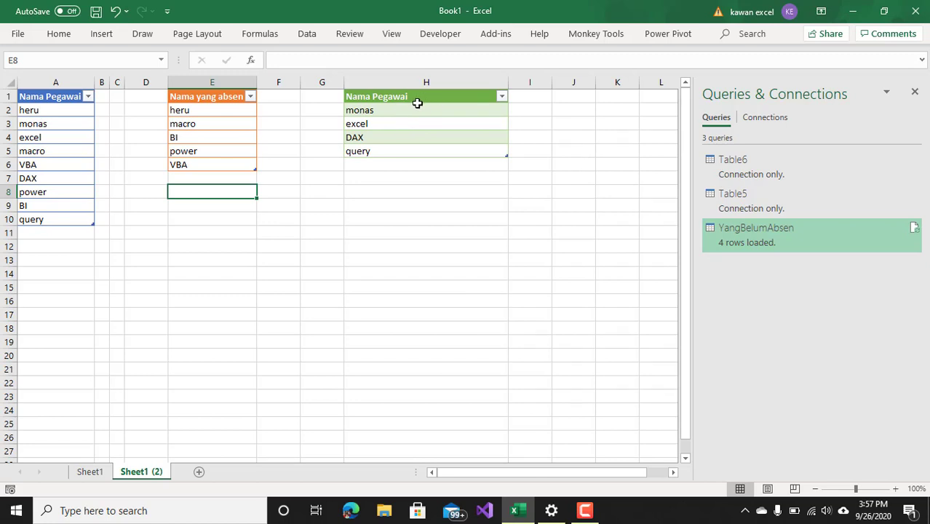
left_click(412, 98)
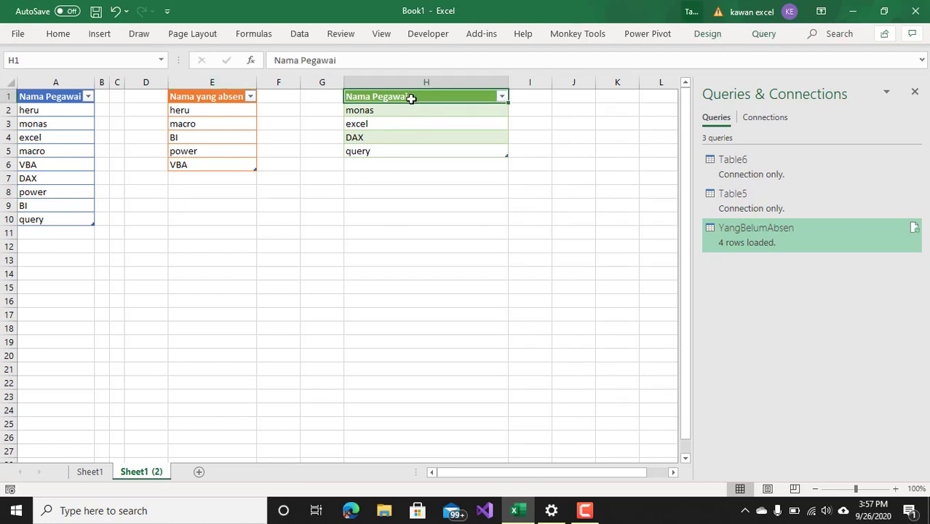
left_click(343, 62)
type("yang")
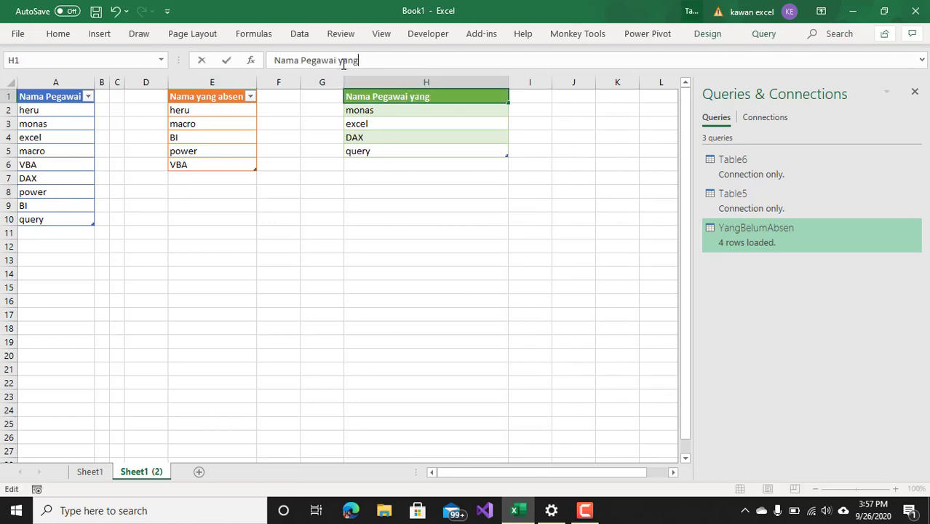
type(" belum absen")
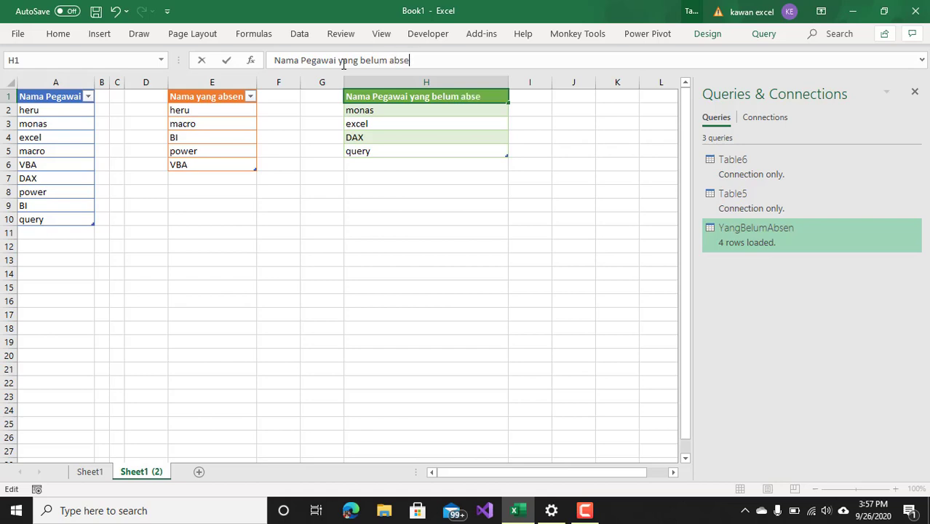
left_click(378, 178)
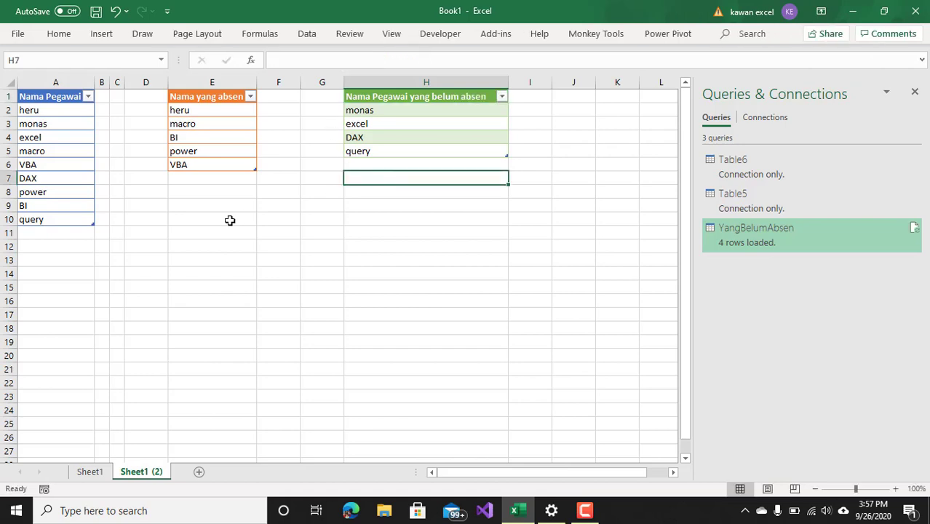
Step: Add the first two names of the result table to E7 and E8 of the "Nama yang absen" table, and refresh all queries
left_click(233, 182)
type("monas")
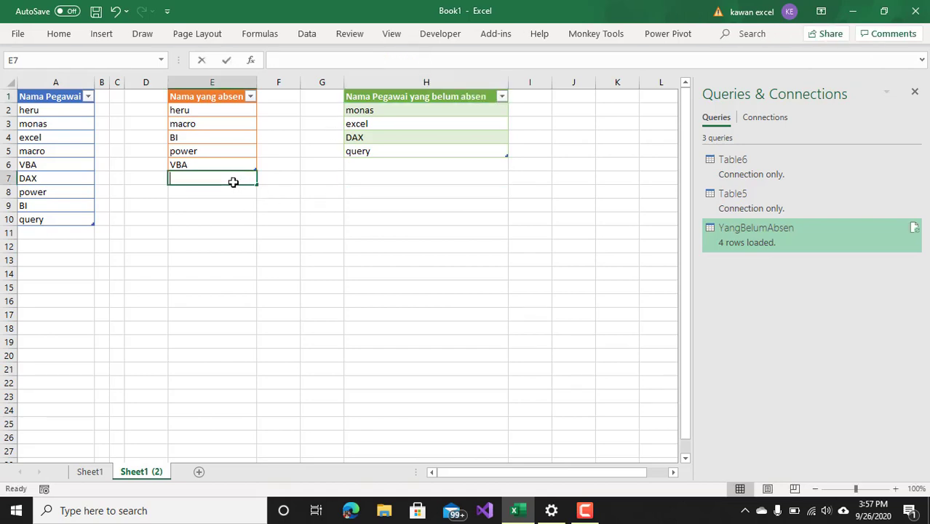
left_click(220, 197)
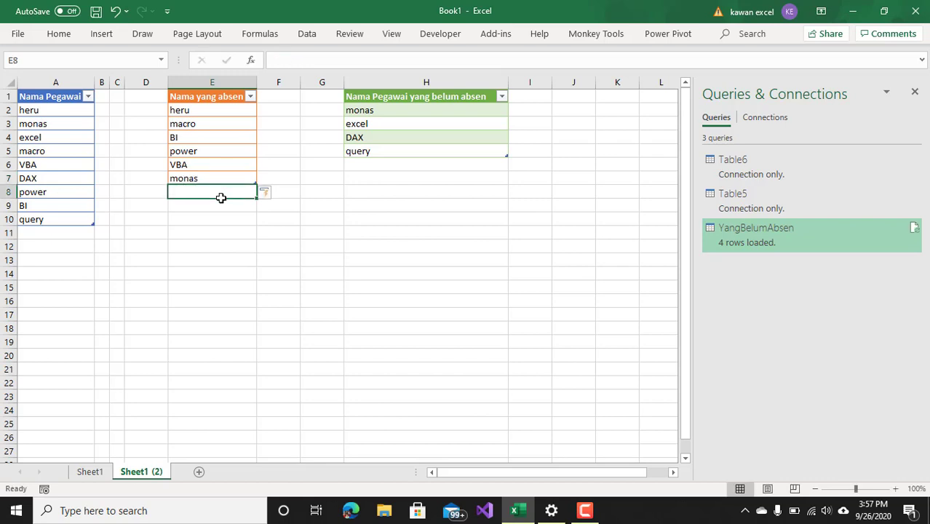
type("excel")
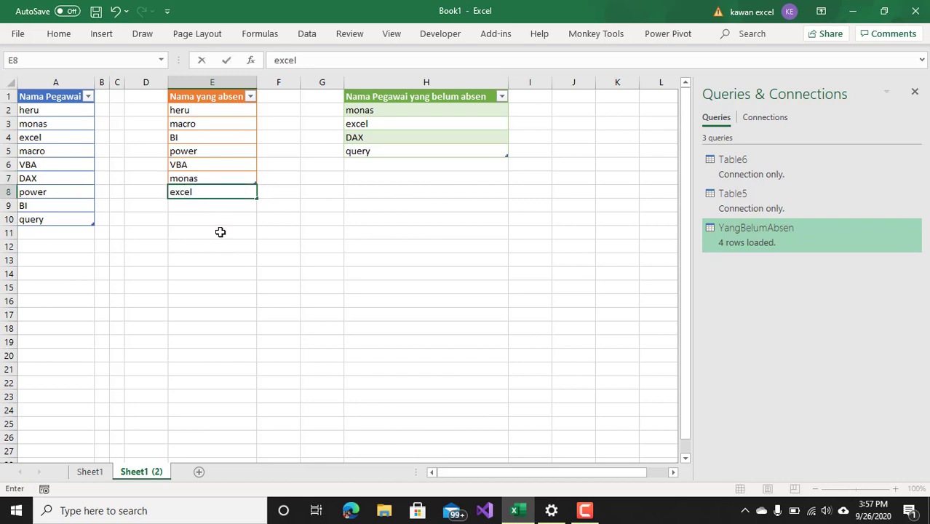
left_click(220, 231)
left_click(305, 37)
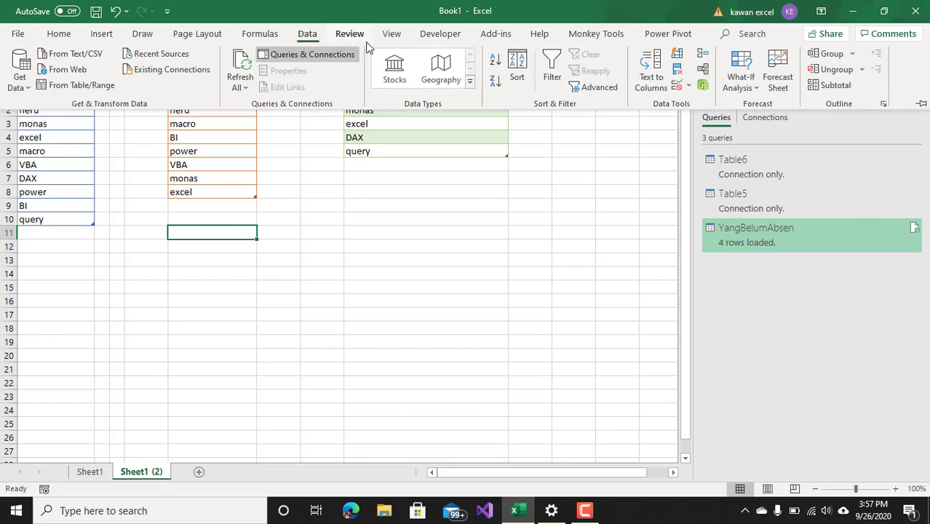
left_click(239, 60)
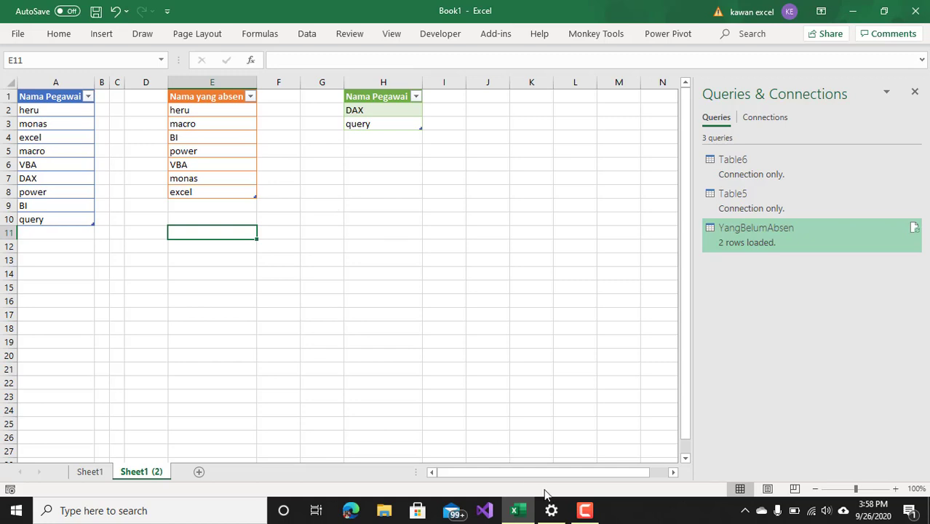
left_click(584, 510)
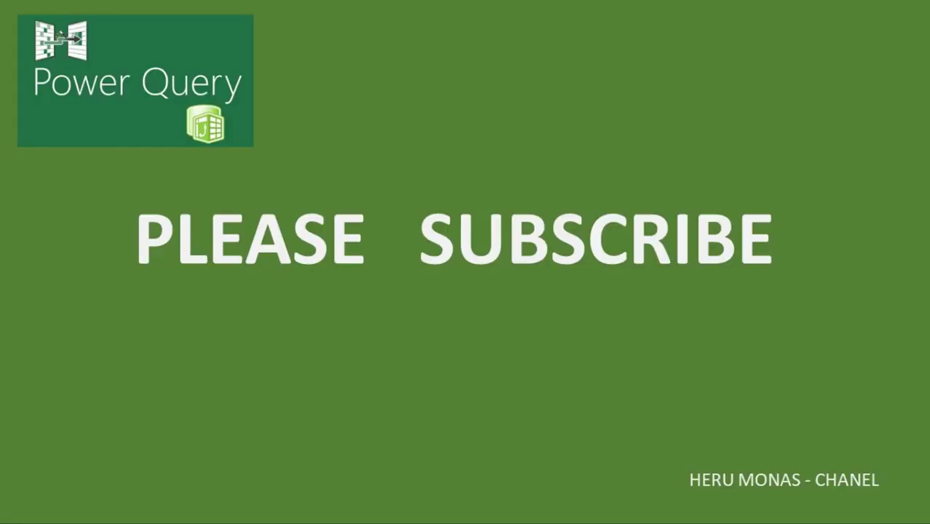